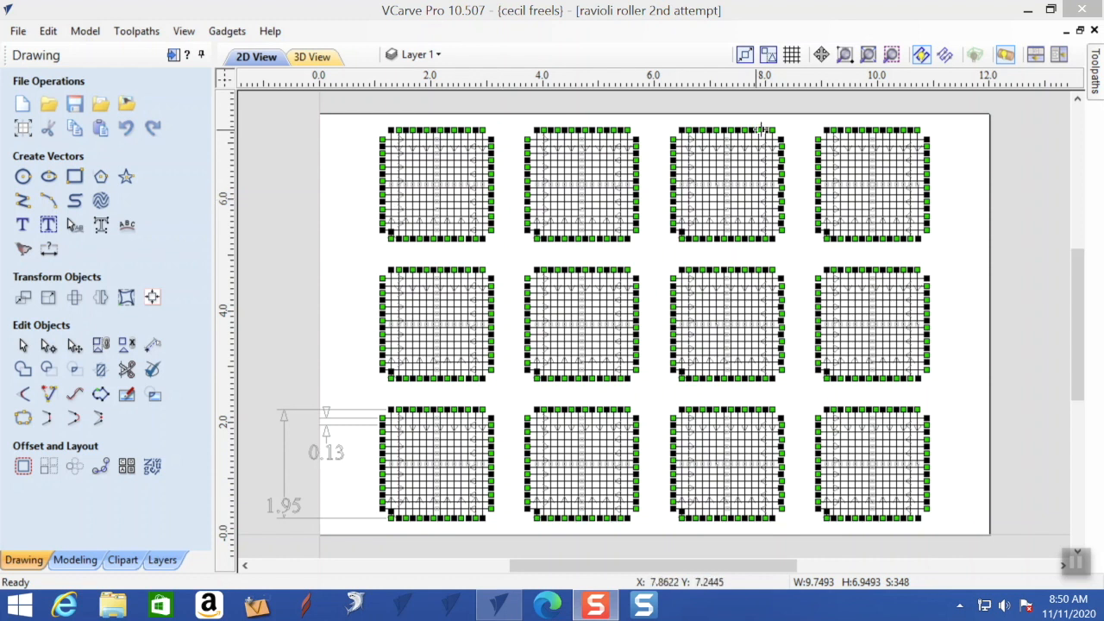
Step: Exit node editing on the grid vectors and clear the selection, working on the lower-left grid
click(845, 55)
drag(346, 392, 515, 536)
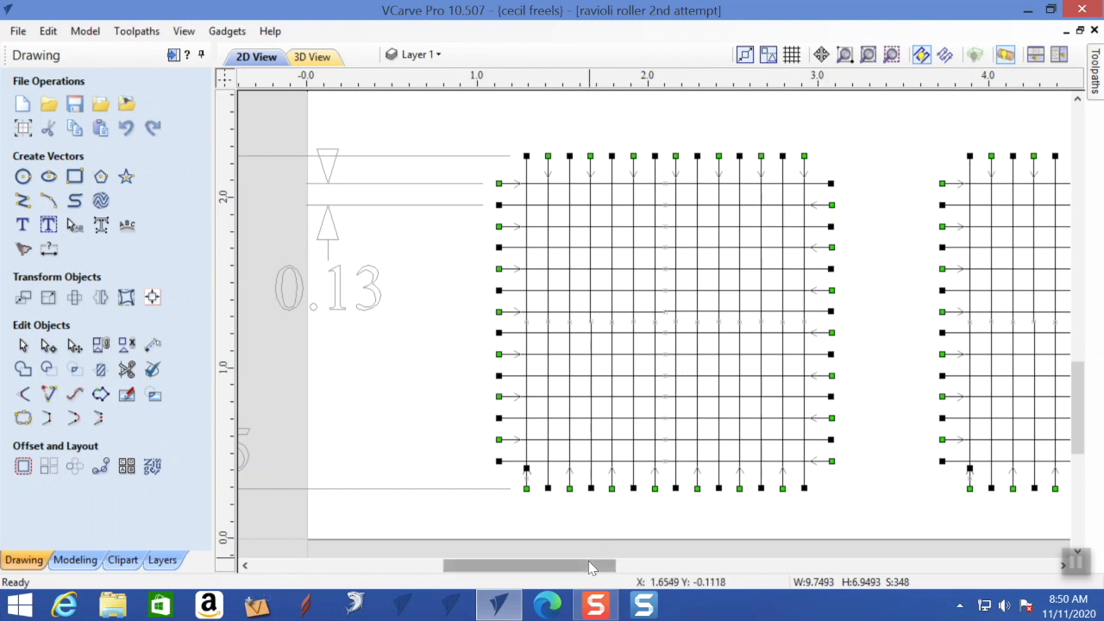
drag(586, 563, 557, 569)
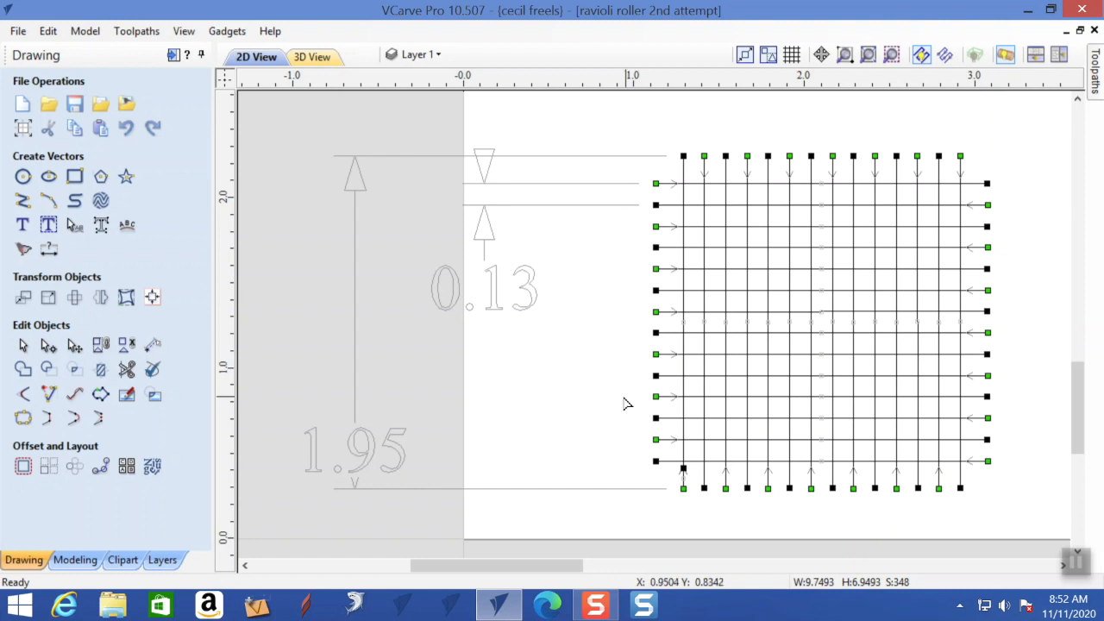
click(23, 347)
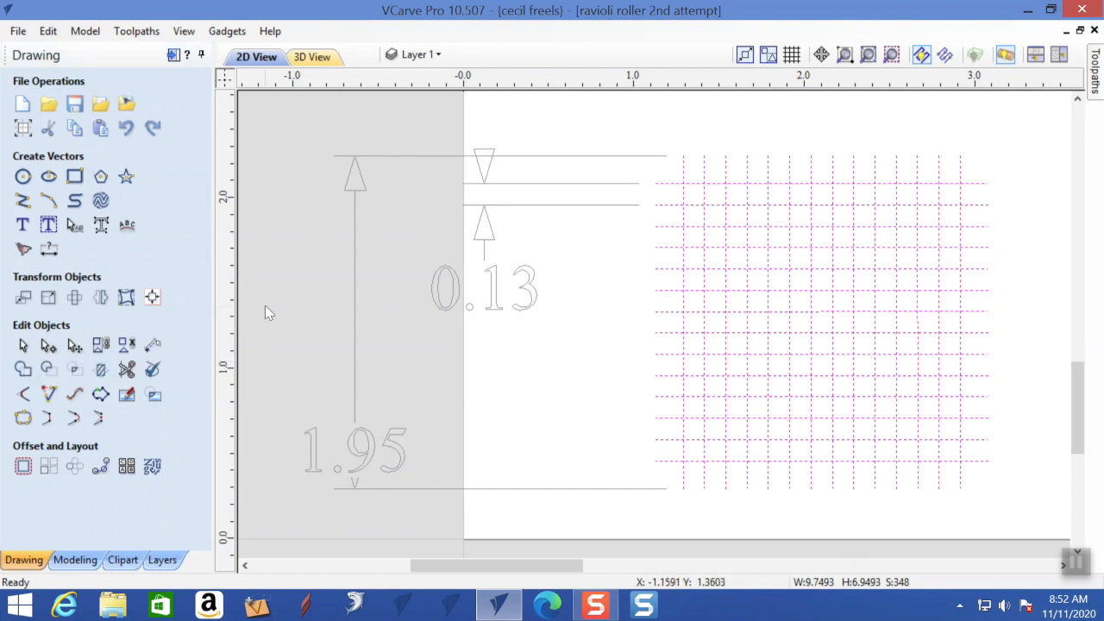
click(406, 333)
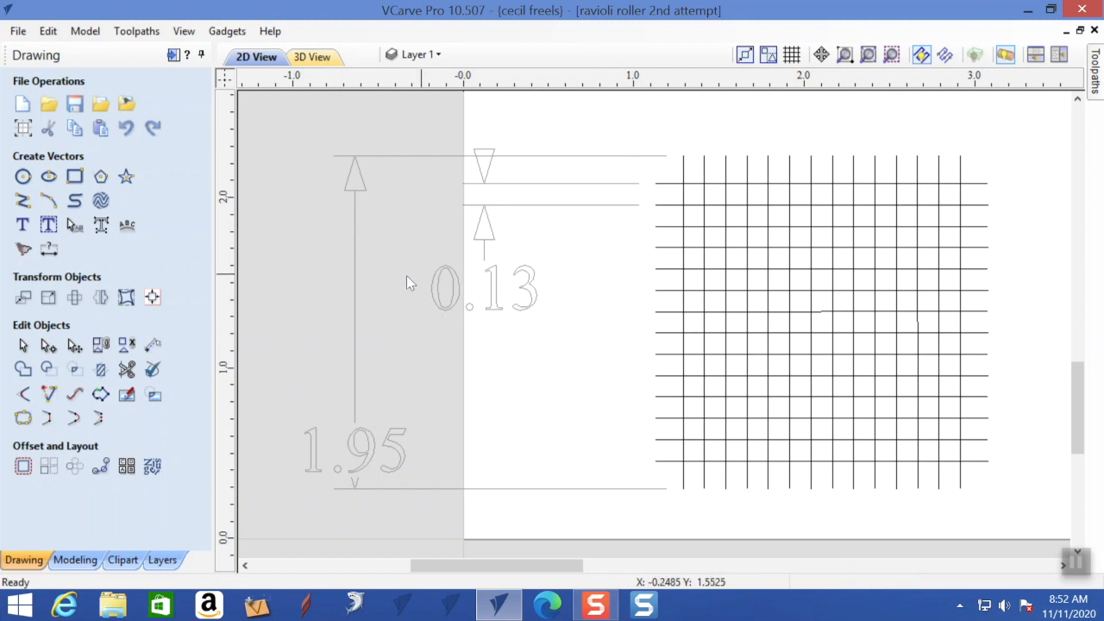
Step: Draw a horizontal line about 0.7 inches long and a vertical line crossing at the lower-left grid's upper-left corner, aligned to the grid ends
click(19, 204)
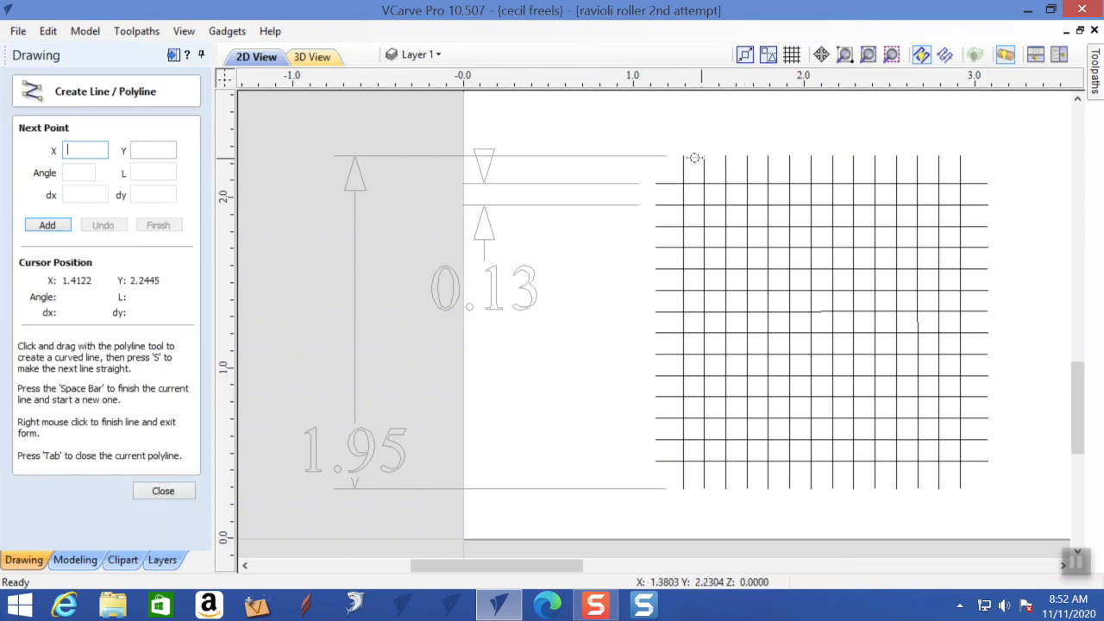
click(746, 156)
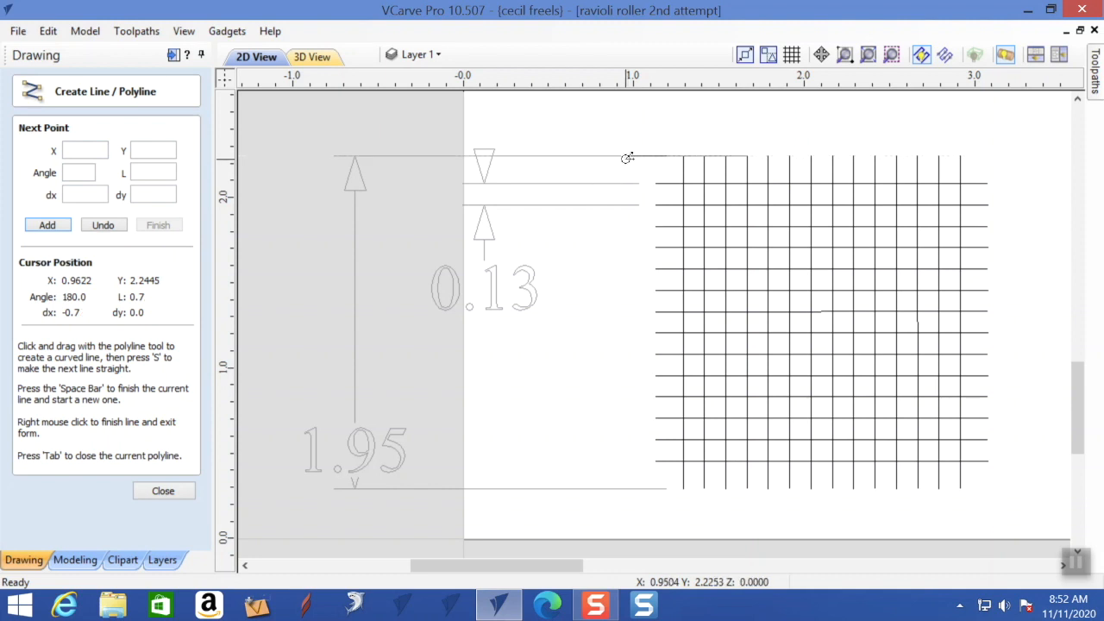
click(627, 158)
key(space)
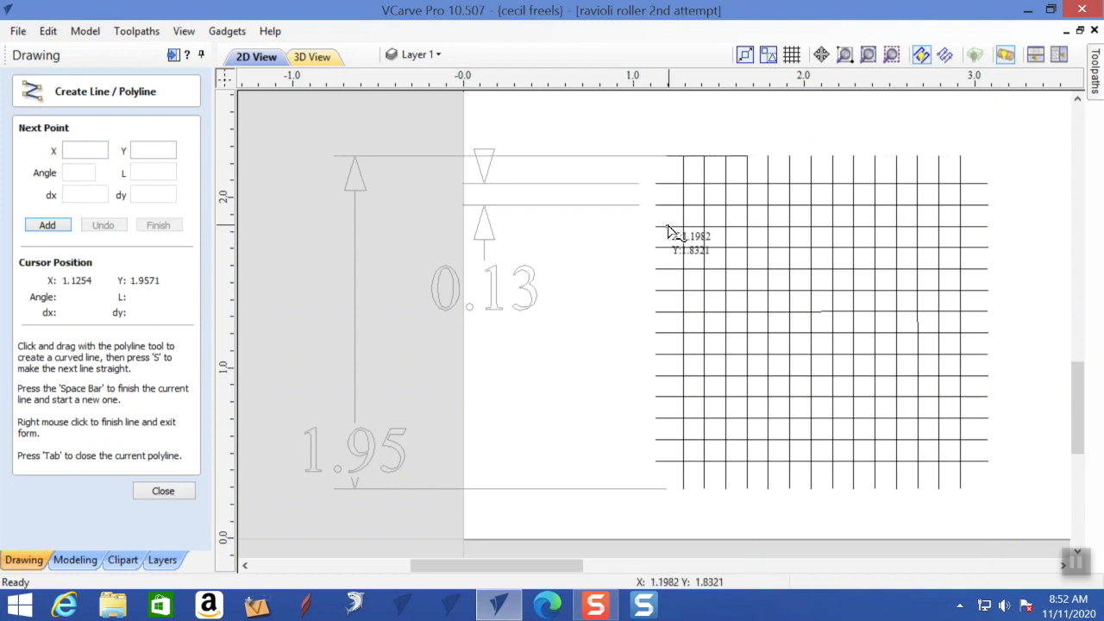
click(655, 226)
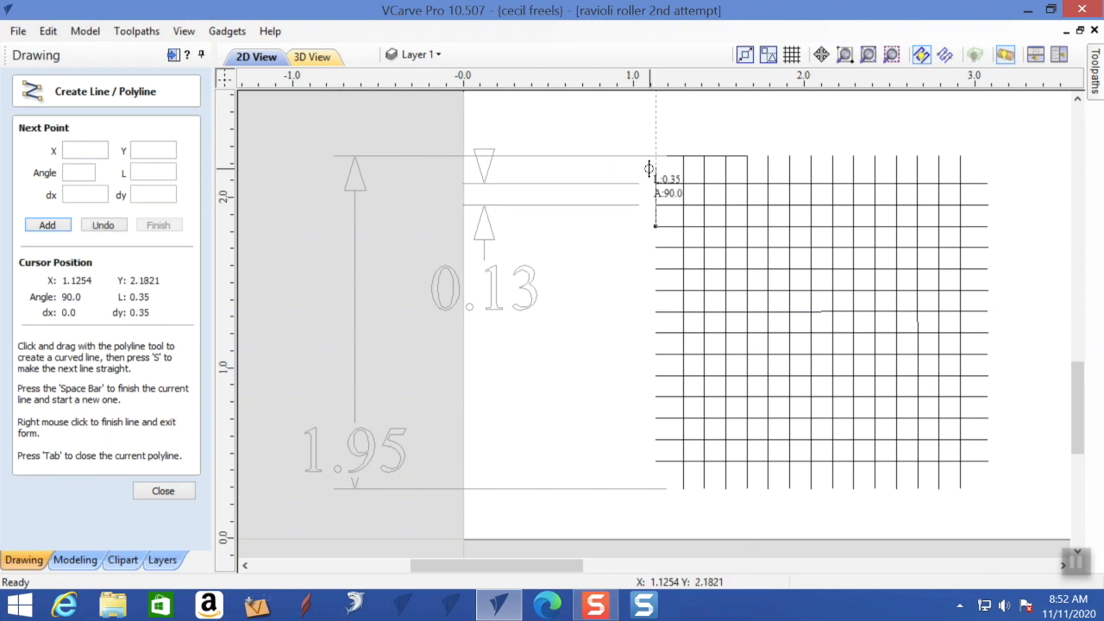
click(651, 137)
key(space)
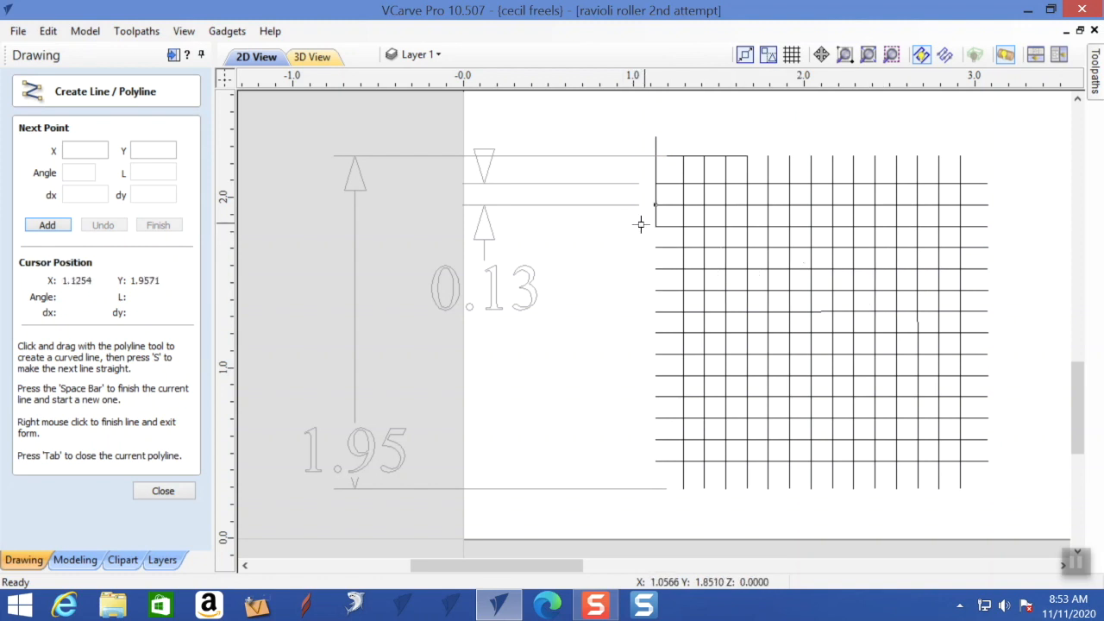
Step: Finish line drawing and delete the 1.95 and 0.13 dimensions beside the lower-left grid
scroll(613, 154, up, 3)
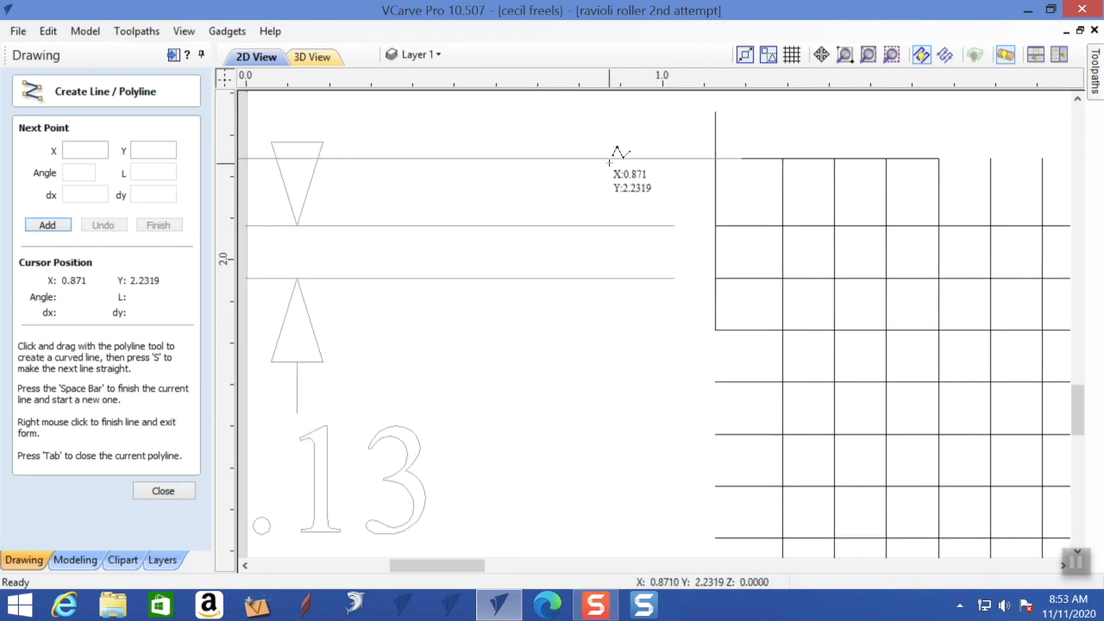
scroll(603, 173, down, 2)
scroll(601, 176, down, 1)
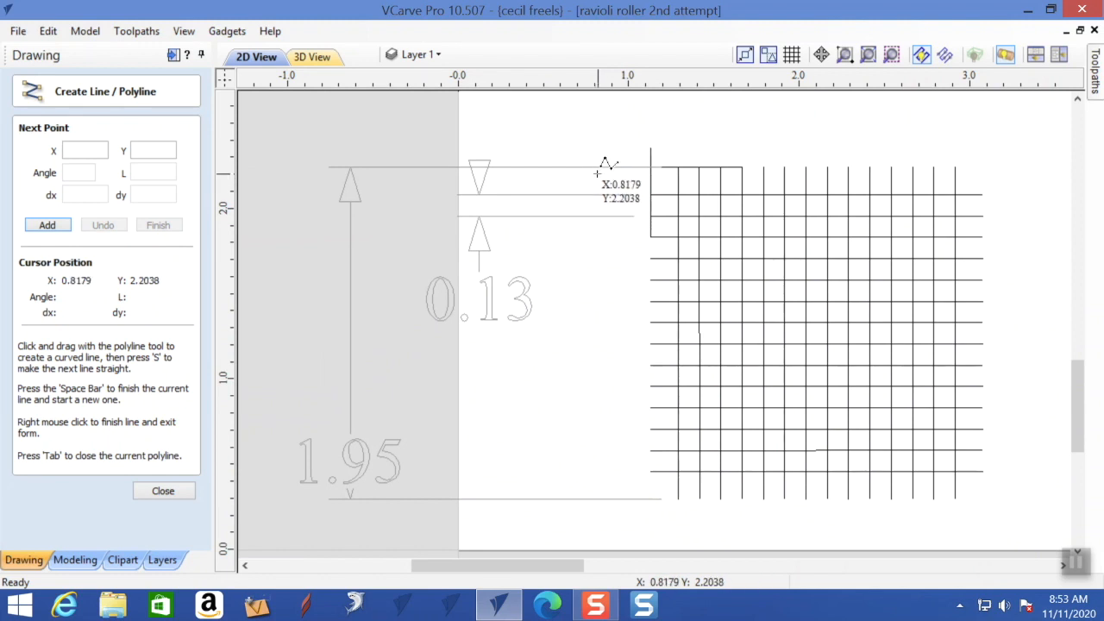
right_click(600, 171)
drag(588, 163, 556, 245)
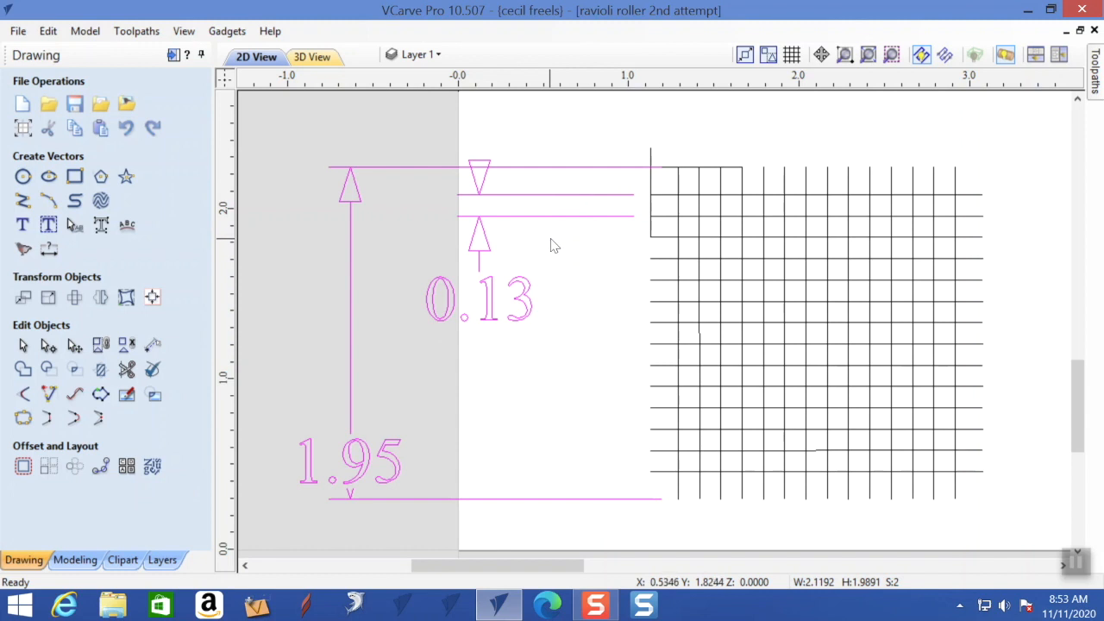
key(Delete)
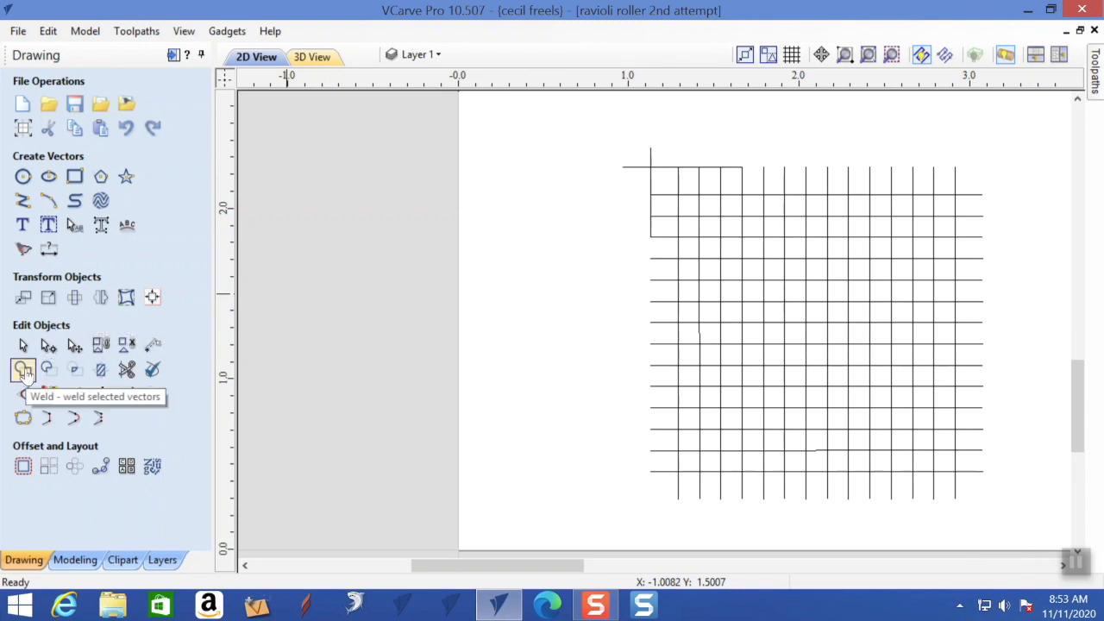
Step: Draw a vertical line about 0.7 inches long and a horizontal line crossing at the same grid's lower-right corner
click(24, 202)
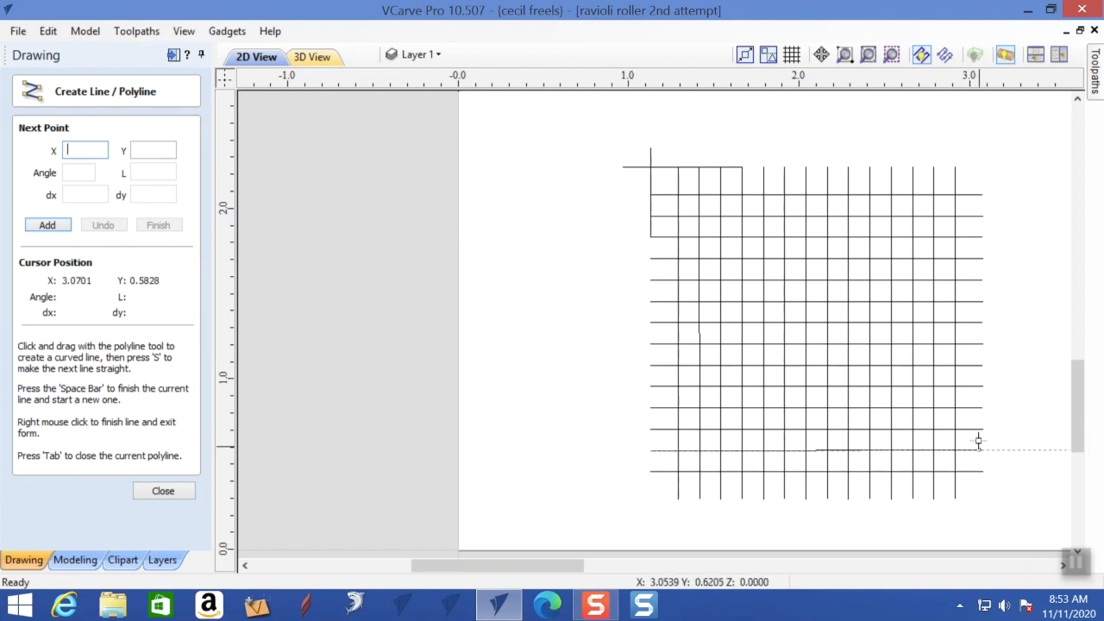
click(981, 407)
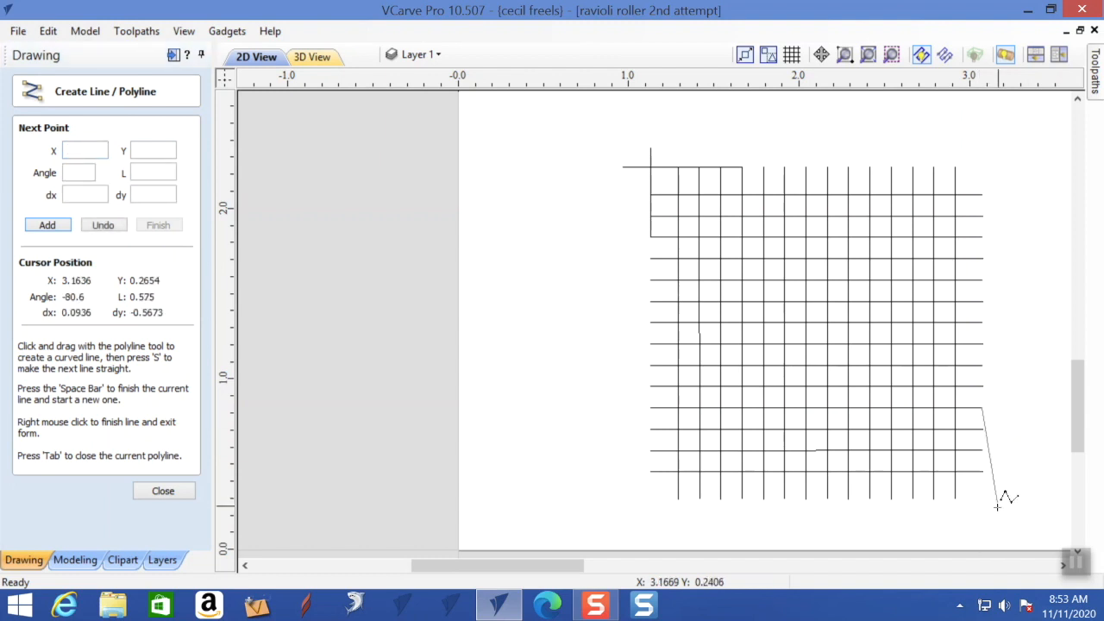
click(979, 523)
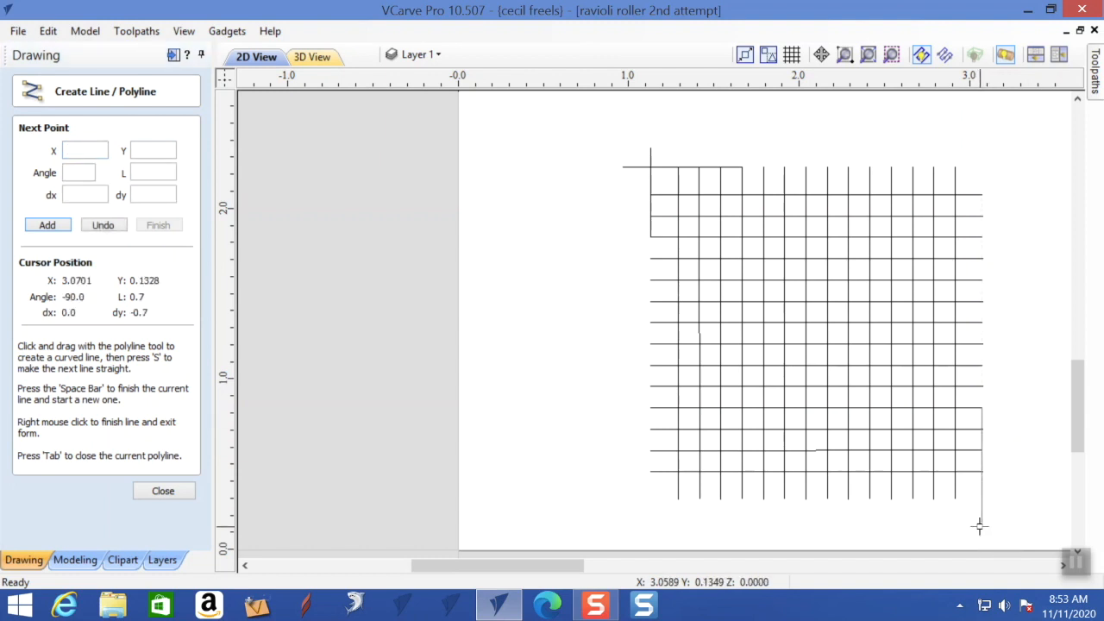
key(space)
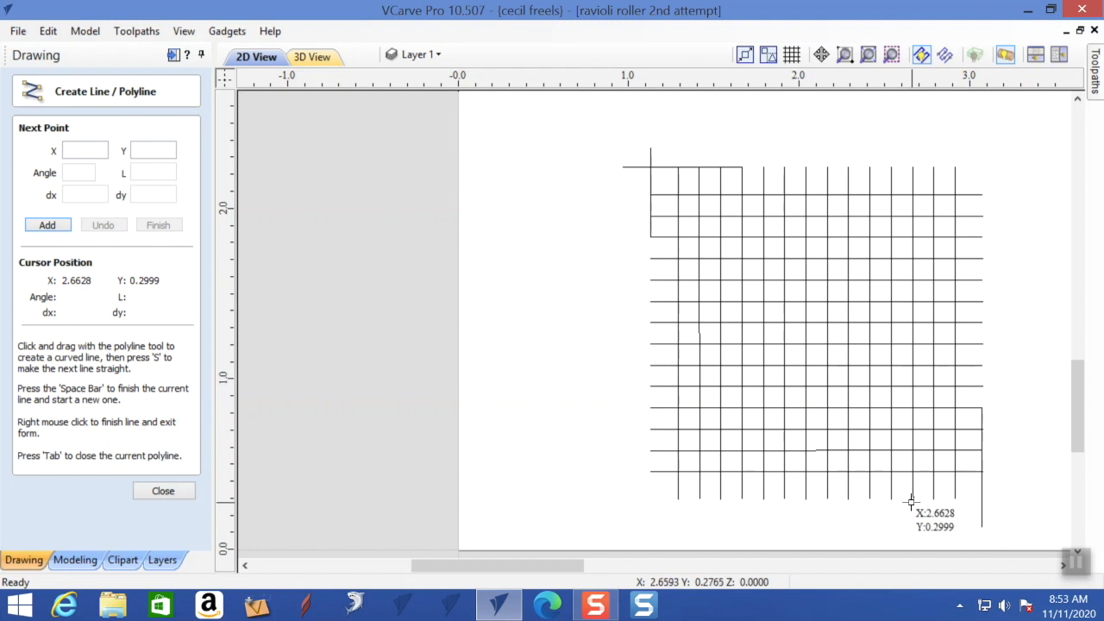
click(912, 498)
click(1010, 502)
key(space)
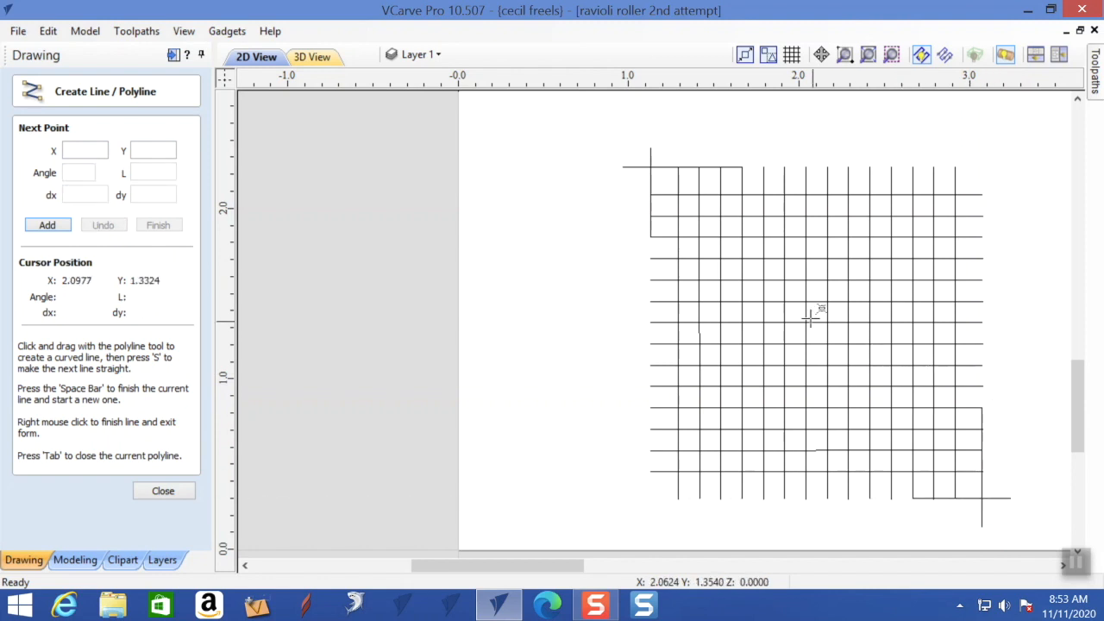
Step: Draw a diagonal line from the upper-left crossing to the lower-right crossing and finish line drawing
click(650, 166)
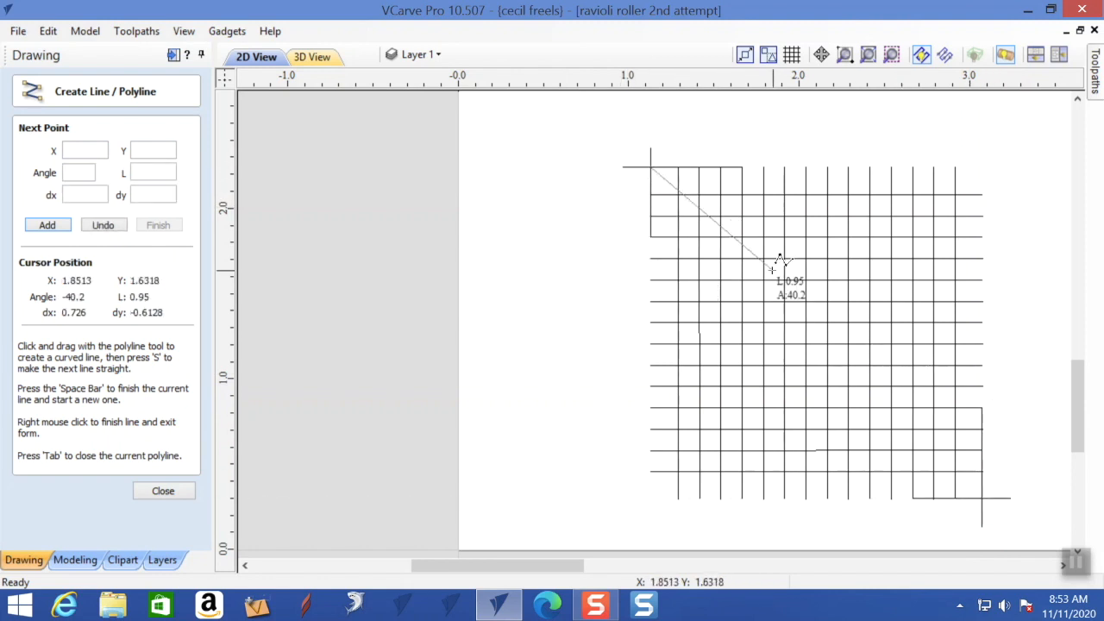
click(983, 492)
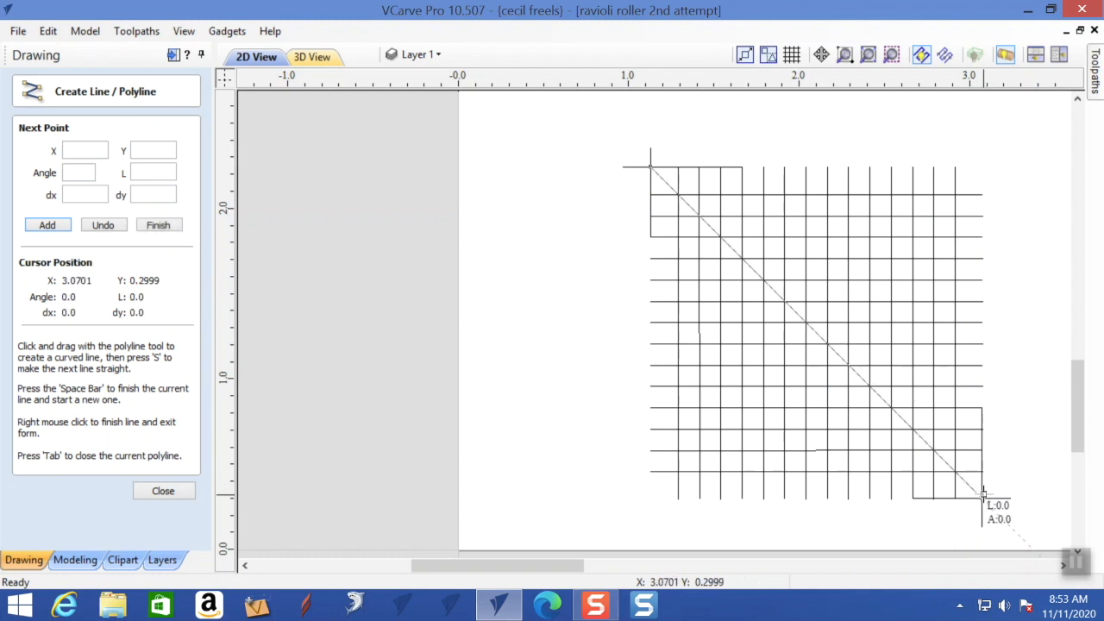
key(space)
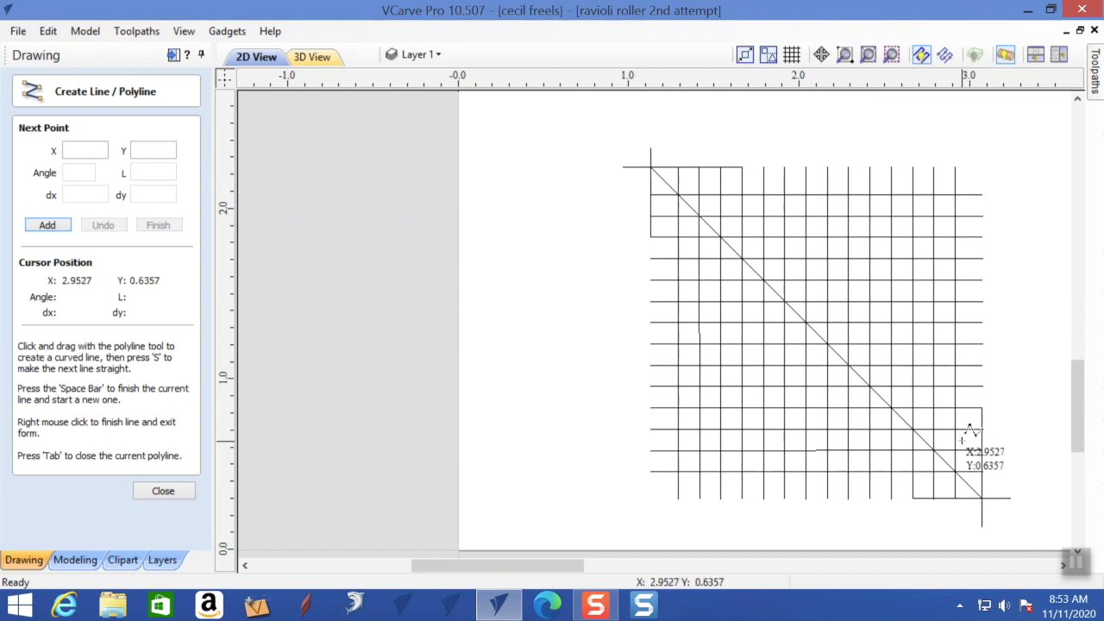
click(175, 491)
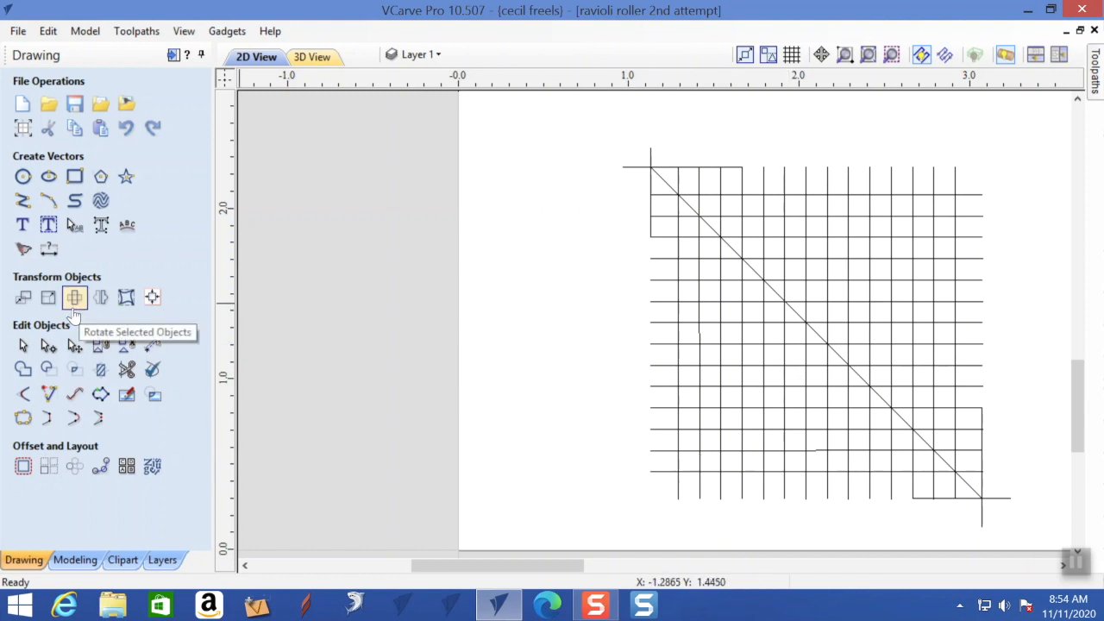
Step: Rotate a copy of the diagonal line by a relative 90 degrees about its center to form the opposite diagonal
click(671, 191)
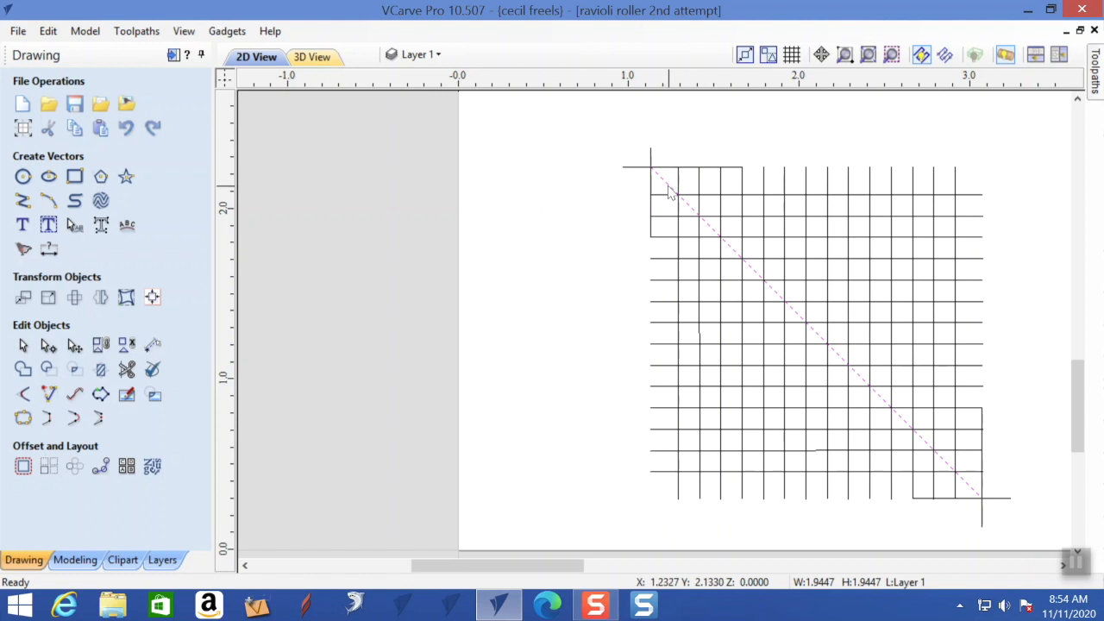
click(671, 191)
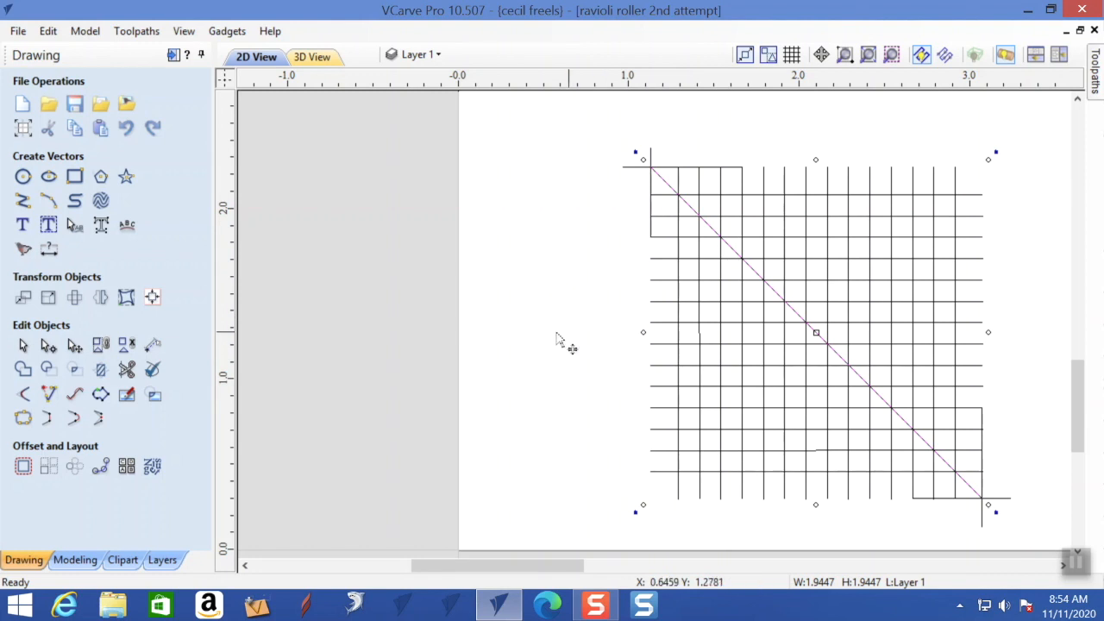
click(75, 297)
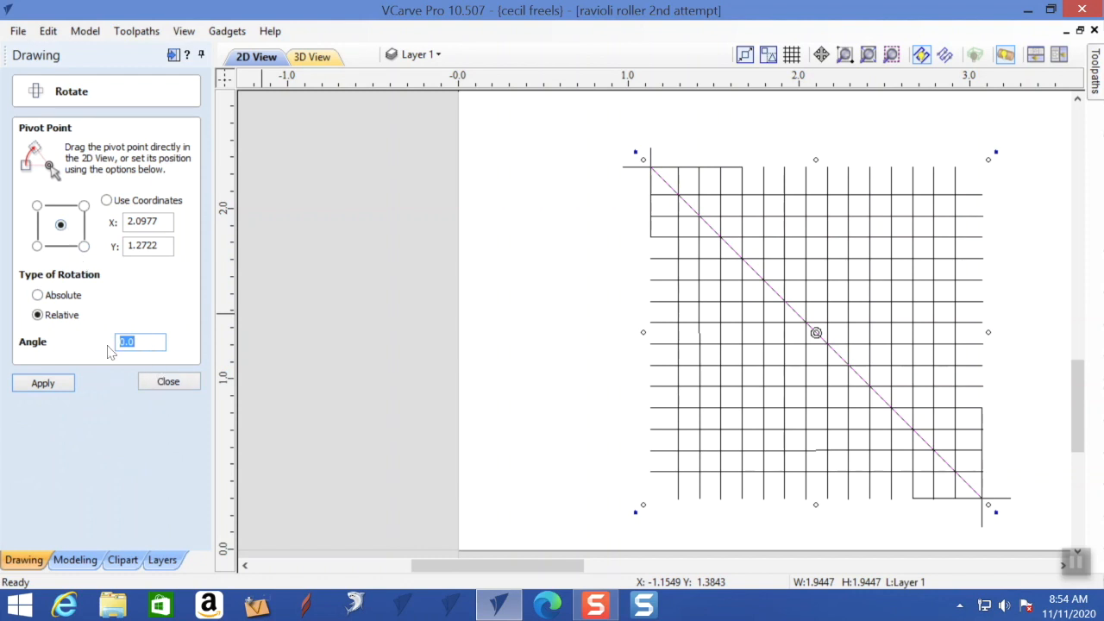
text(90)
click(44, 383)
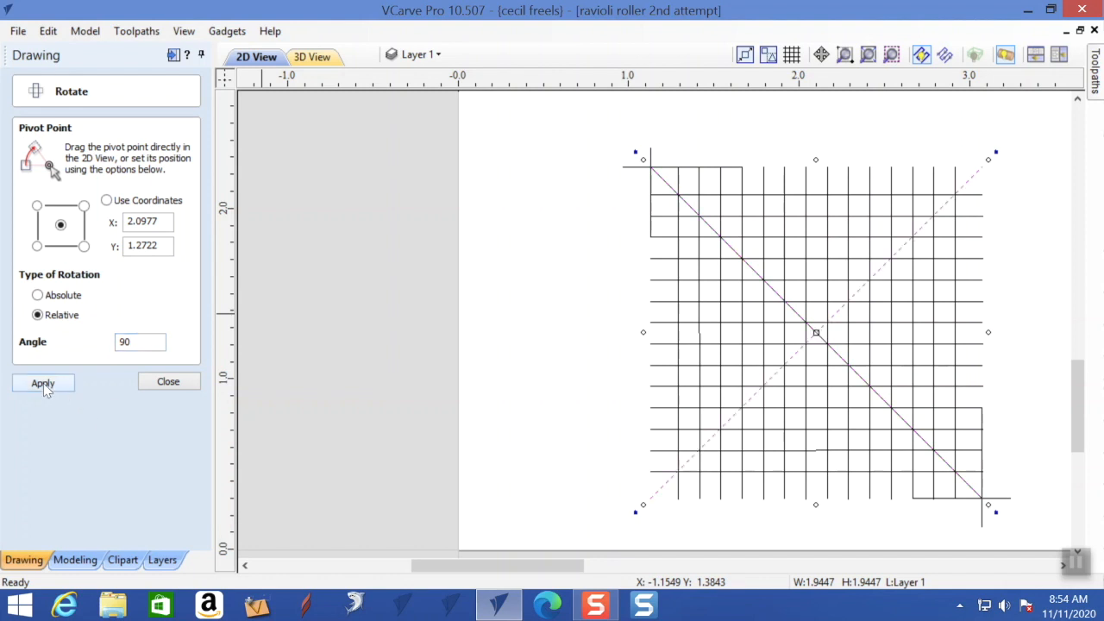
click(158, 383)
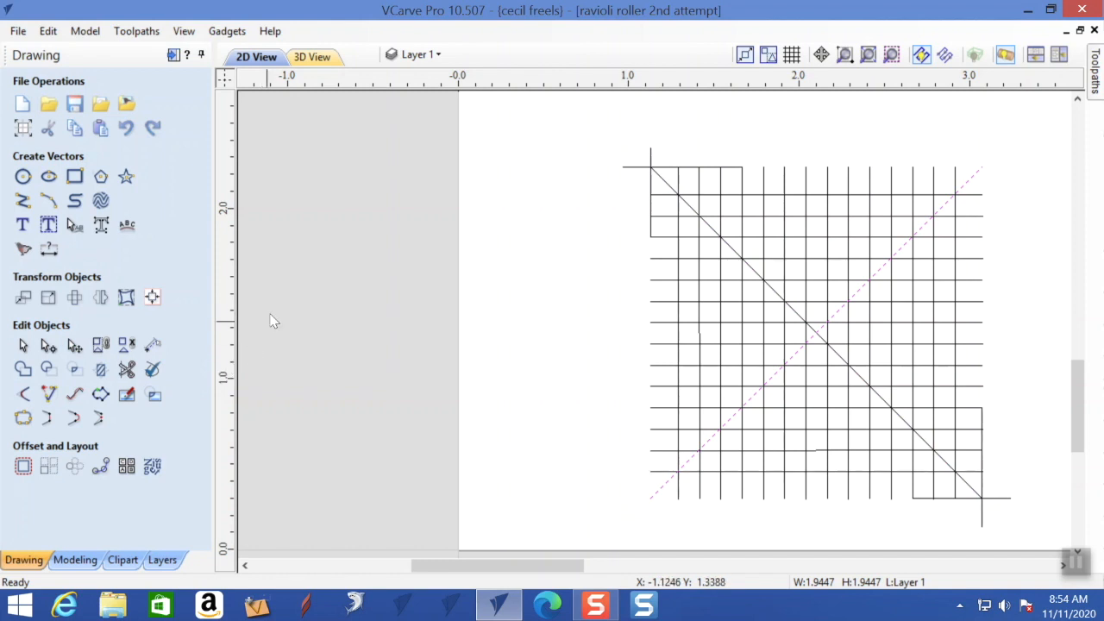
Step: Array copy both diagonals in 3 rows and 4 columns with offset spacing X 2.6, Y 2.5 and grouped copies
shift+click(665, 183)
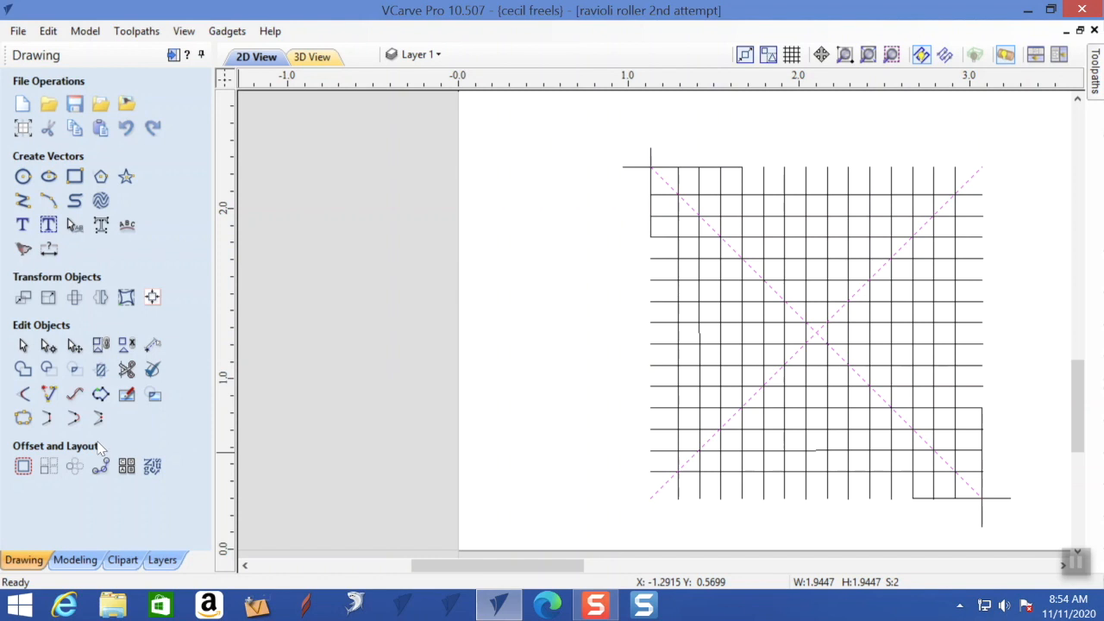
click(49, 467)
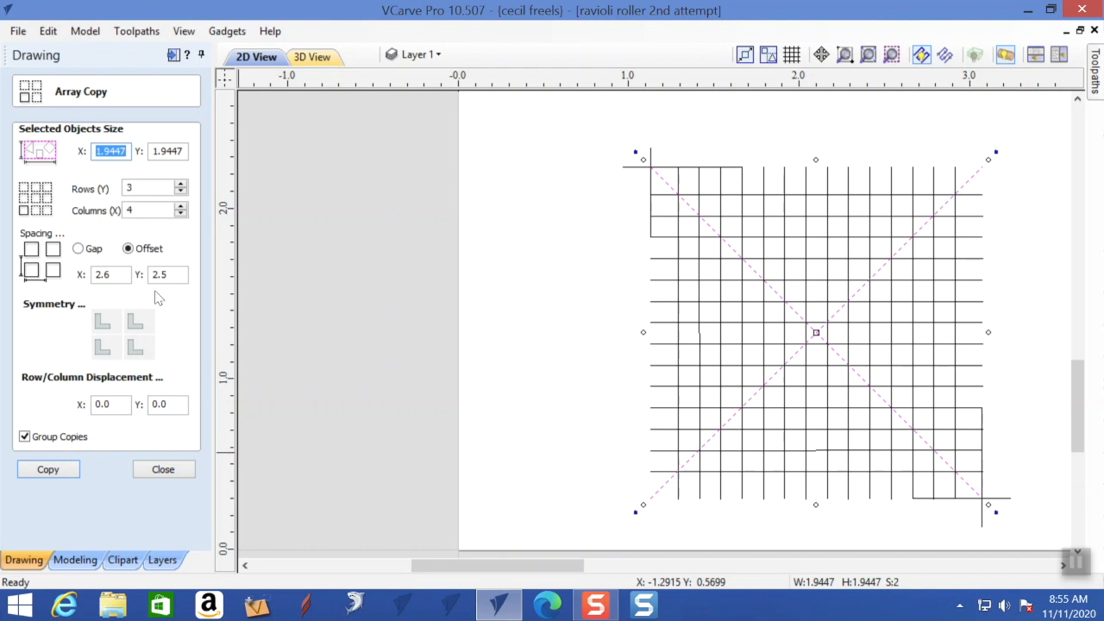
click(48, 470)
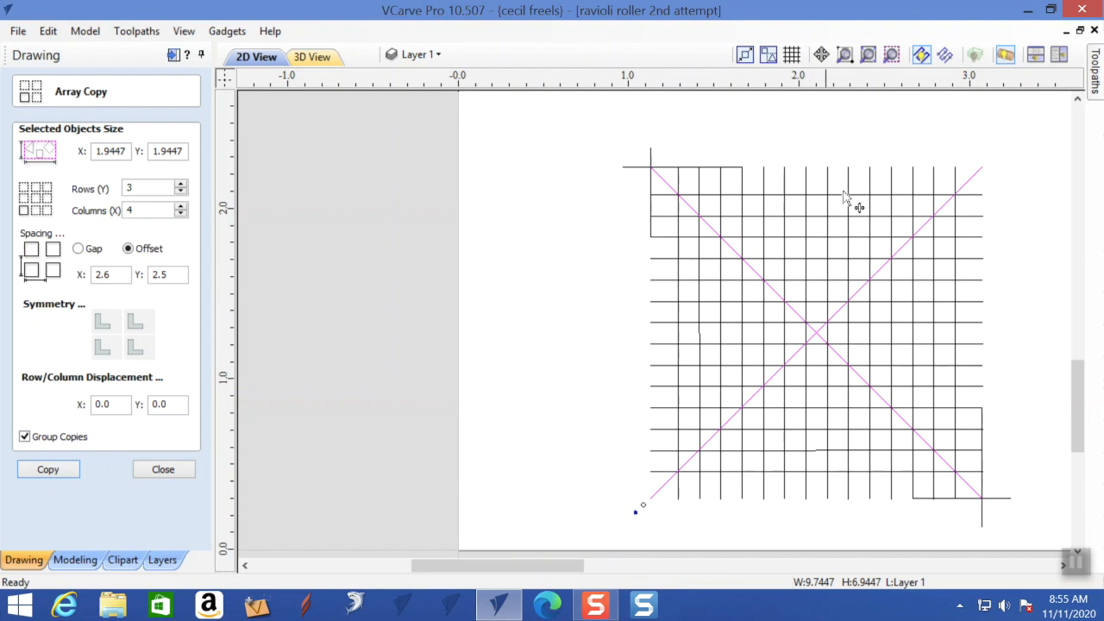
click(869, 57)
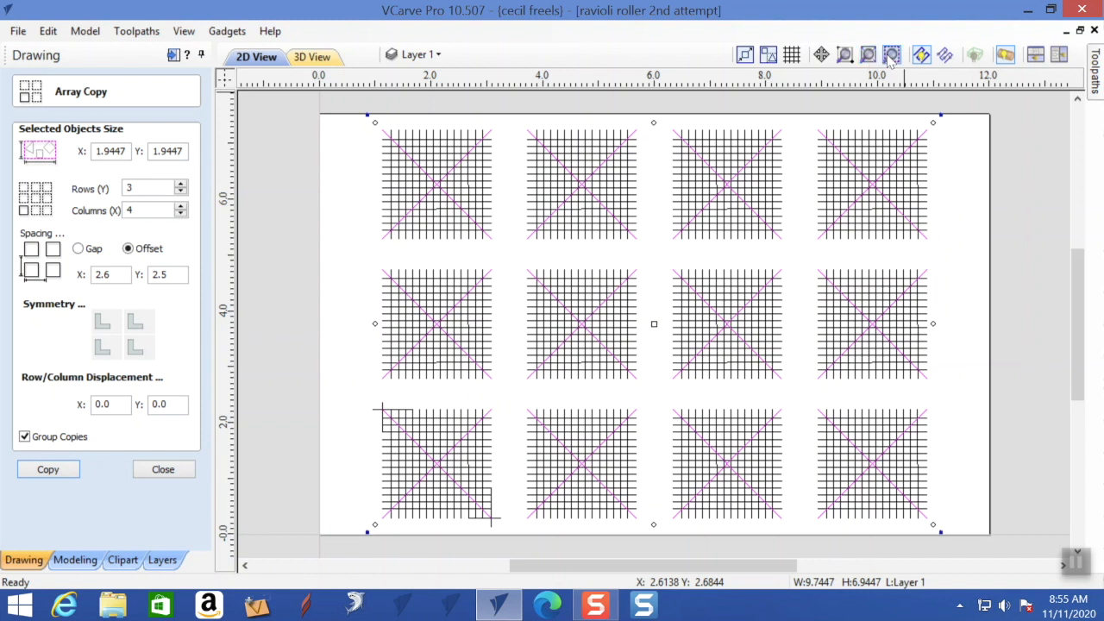
Step: Start a fluting toolpath for the arrayed diagonals, keep the toolpath settings docked, and edit the 0.25 inch end mill's cutting parameters
click(1097, 73)
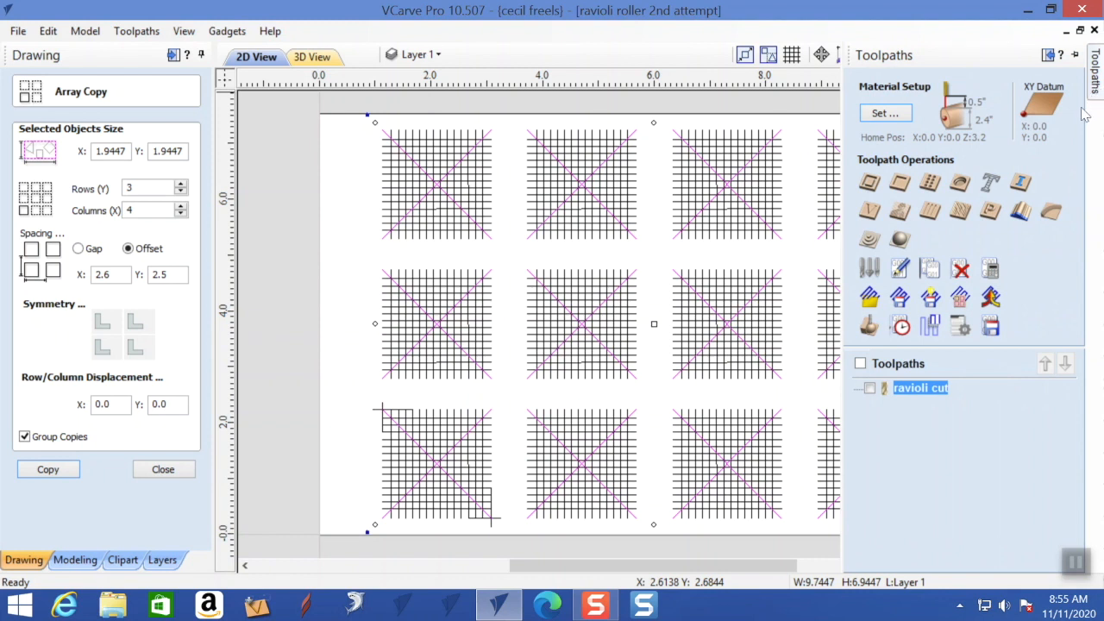
click(932, 212)
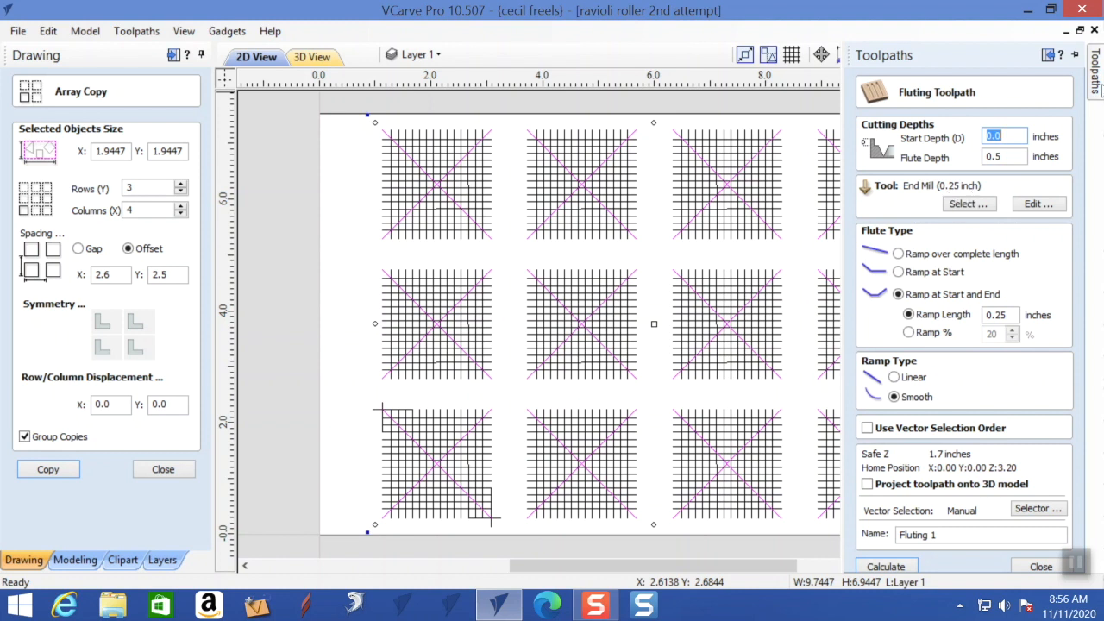
mouse_move(1092, 85)
click(1078, 55)
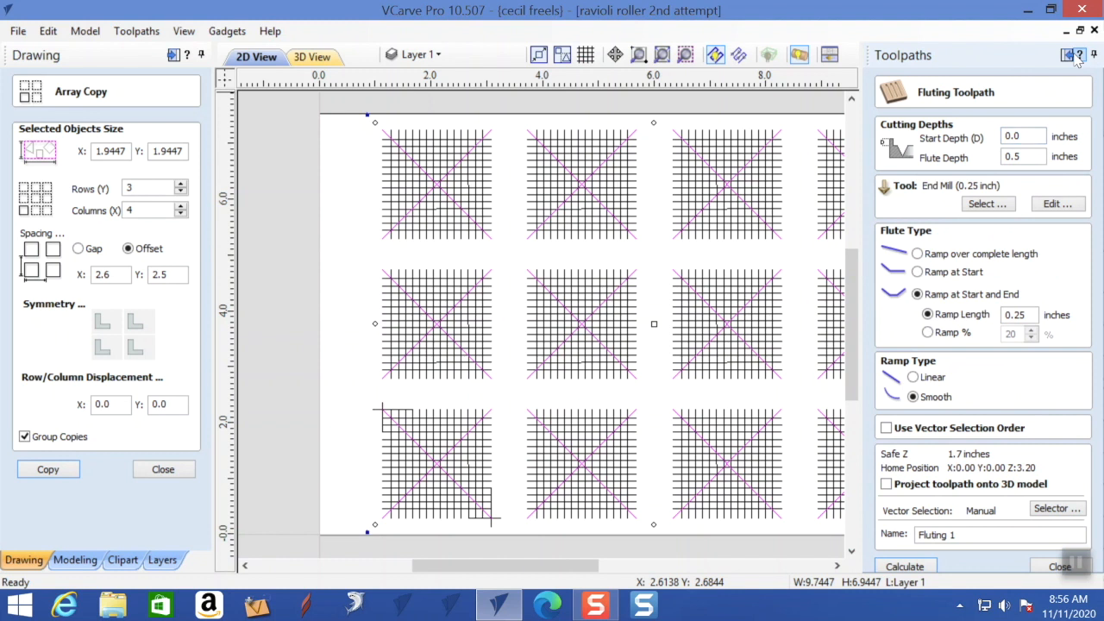
click(1062, 209)
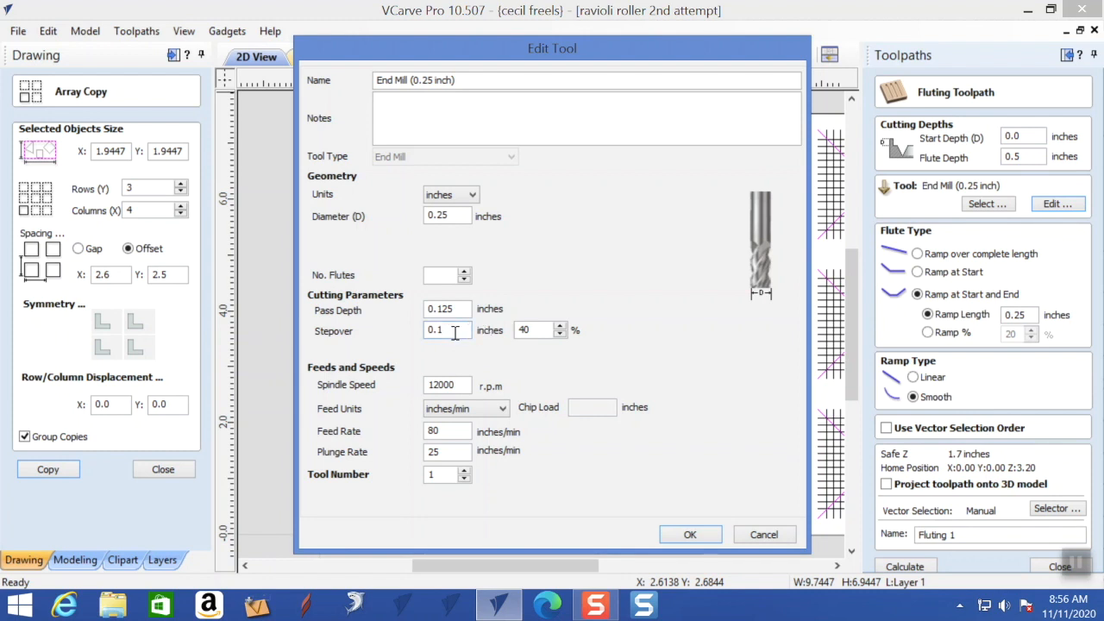
text(25)
click(690, 533)
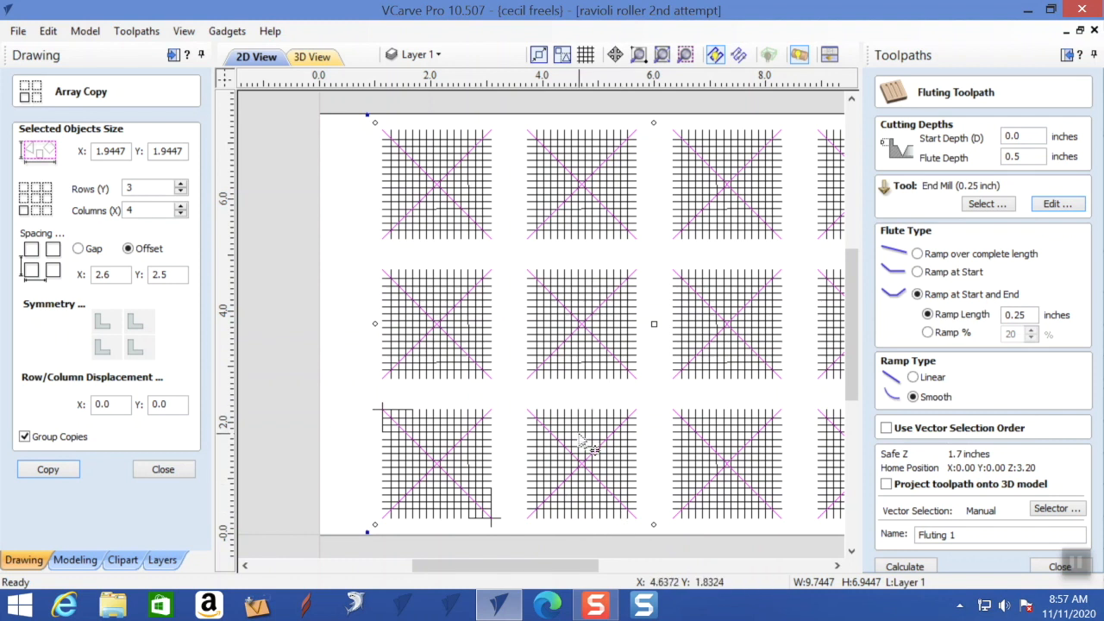
Step: Set the fluting toolpath's ramp length at start and end to .3 inches
click(661, 54)
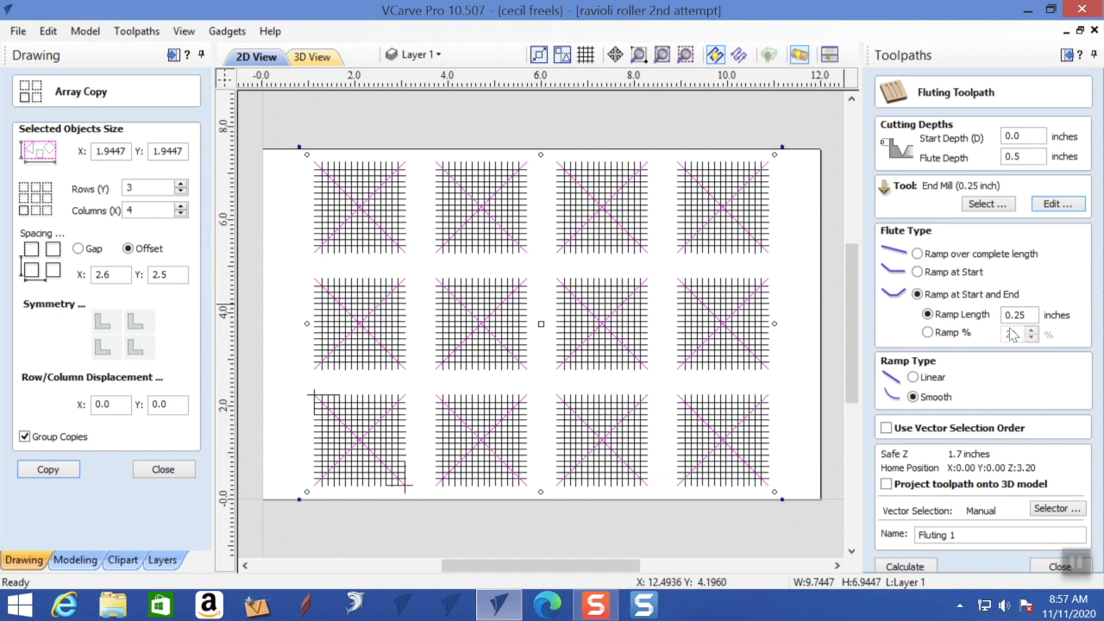
scroll(700, 200, up, 4)
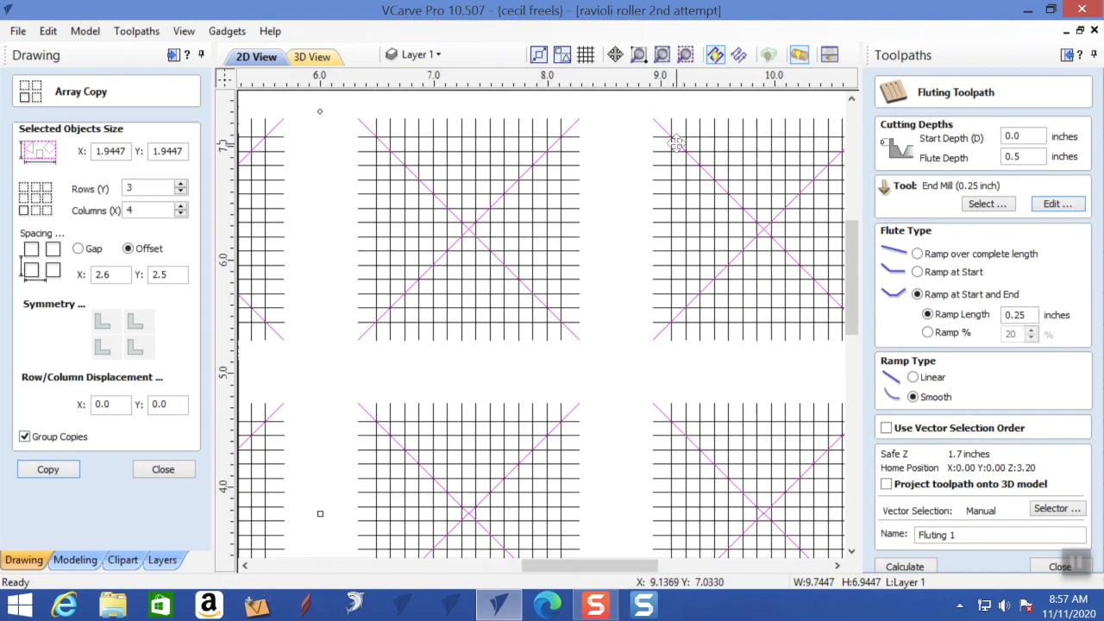
double_click(1031, 316)
text(.3)
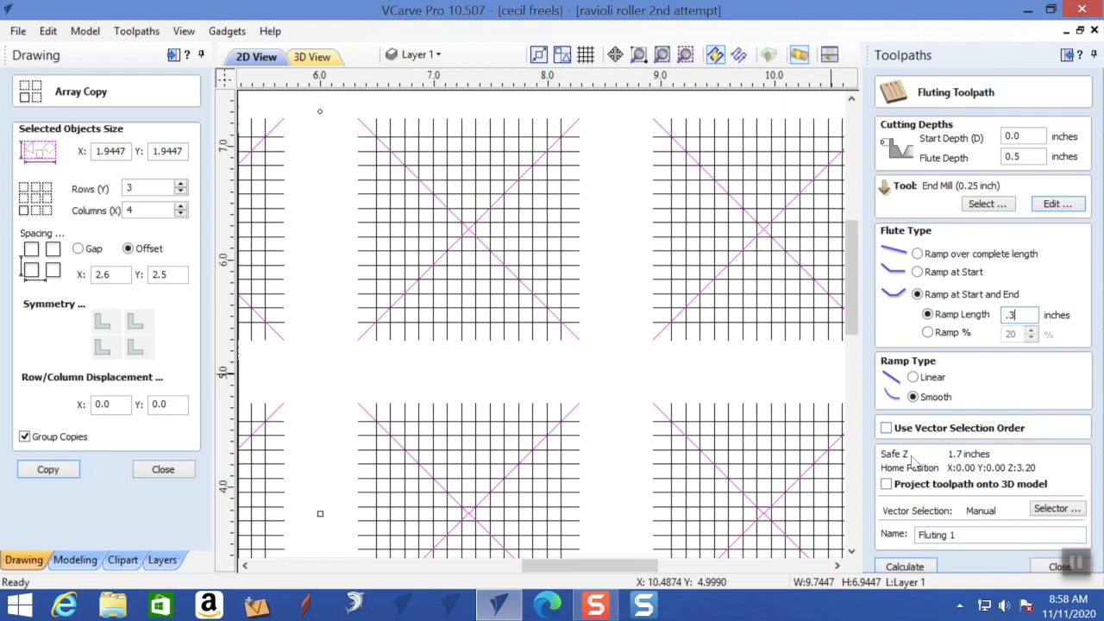
Step: Name the fluting toolpath "corner cutout ravioli" and calculate it
drag(972, 536, 916, 536)
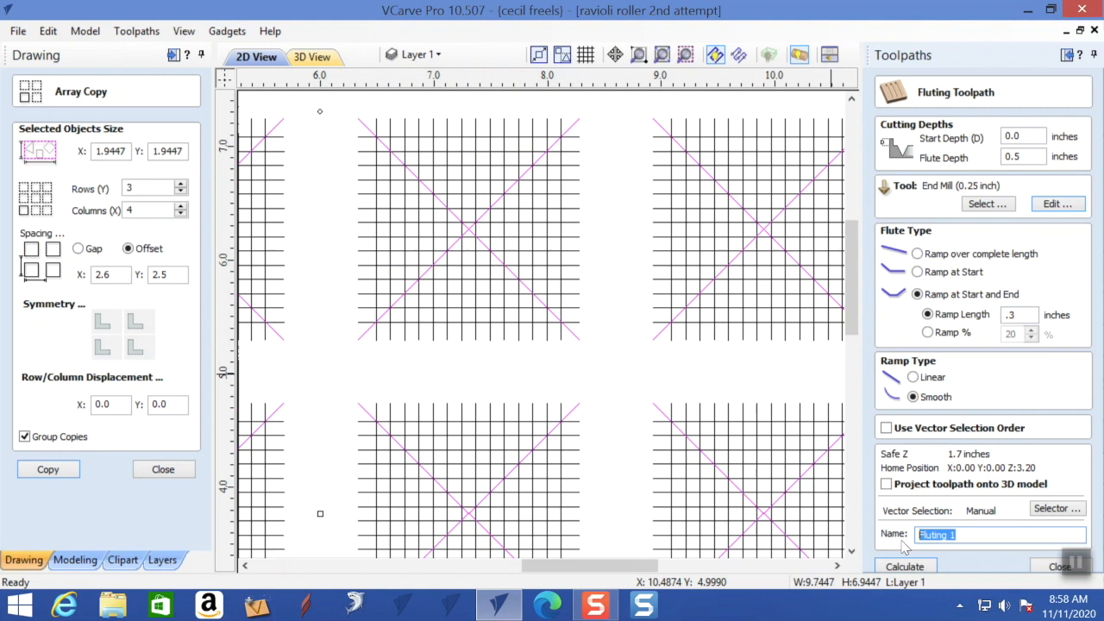
text(corner cutout ravioli)
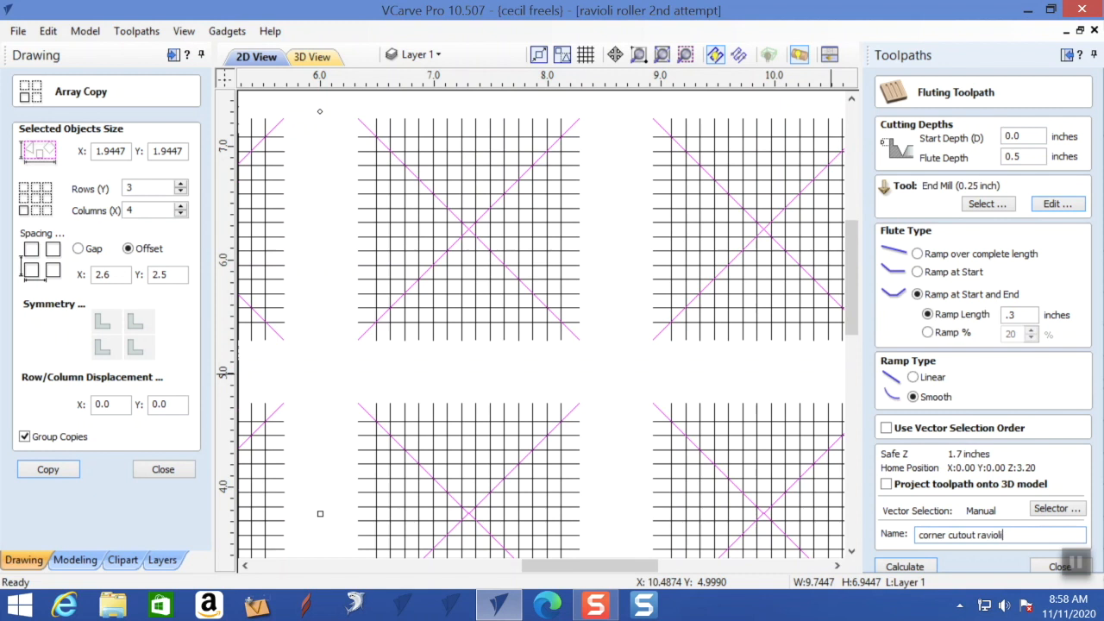
click(906, 568)
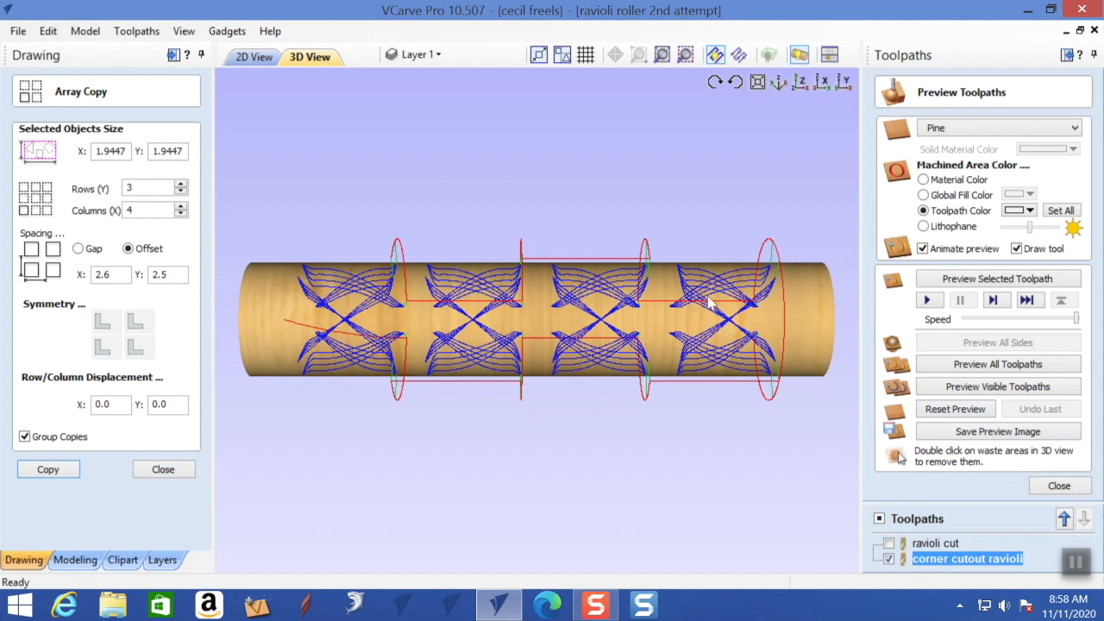
Step: Simulate only the corner cutout ravioli toolpath on the roller and inspect the crossed cuts from several angles
drag(658, 294, 489, 256)
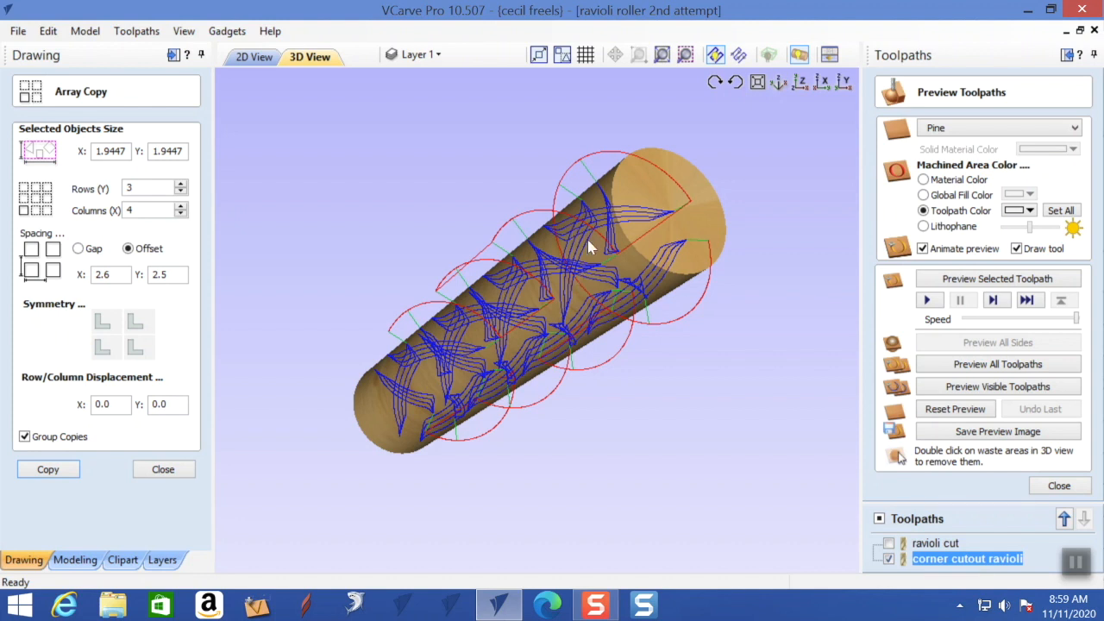
drag(618, 238, 654, 338)
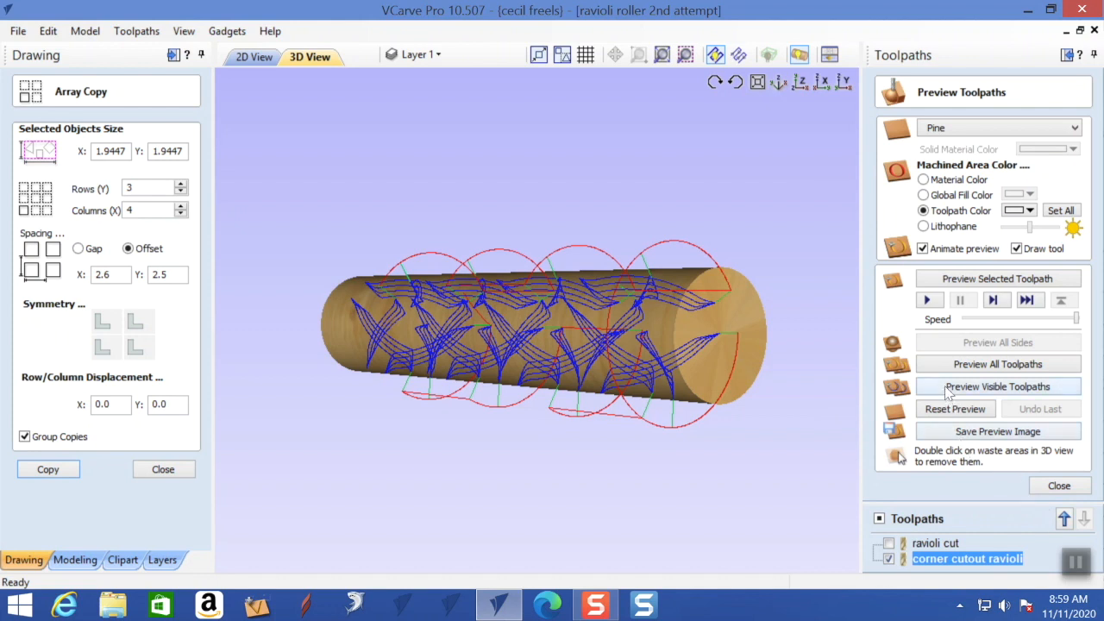
drag(664, 349, 780, 360)
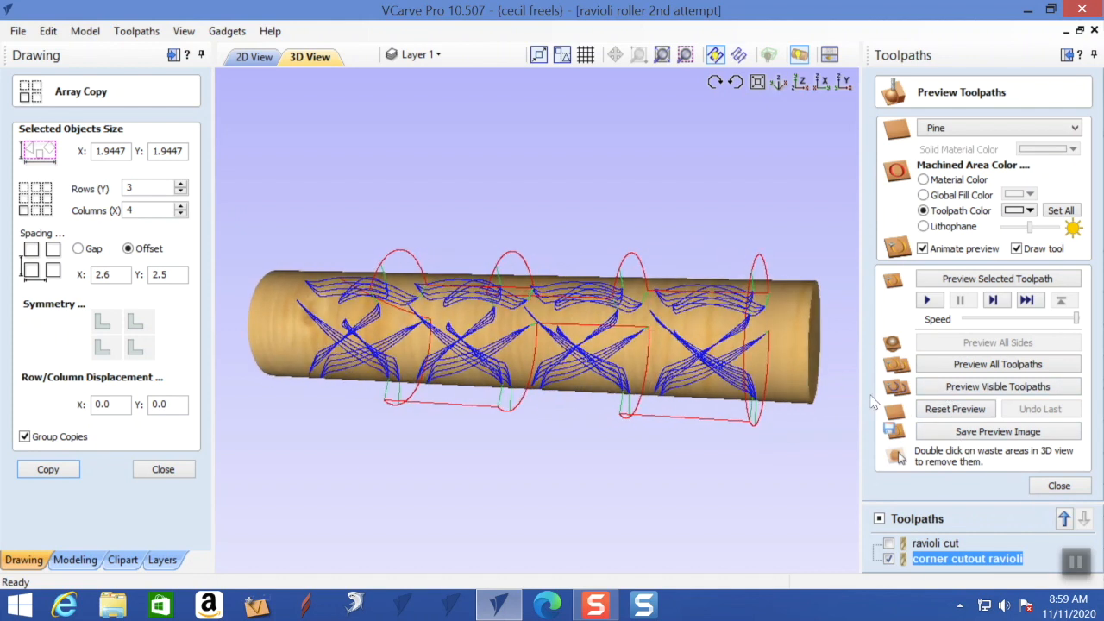
click(960, 387)
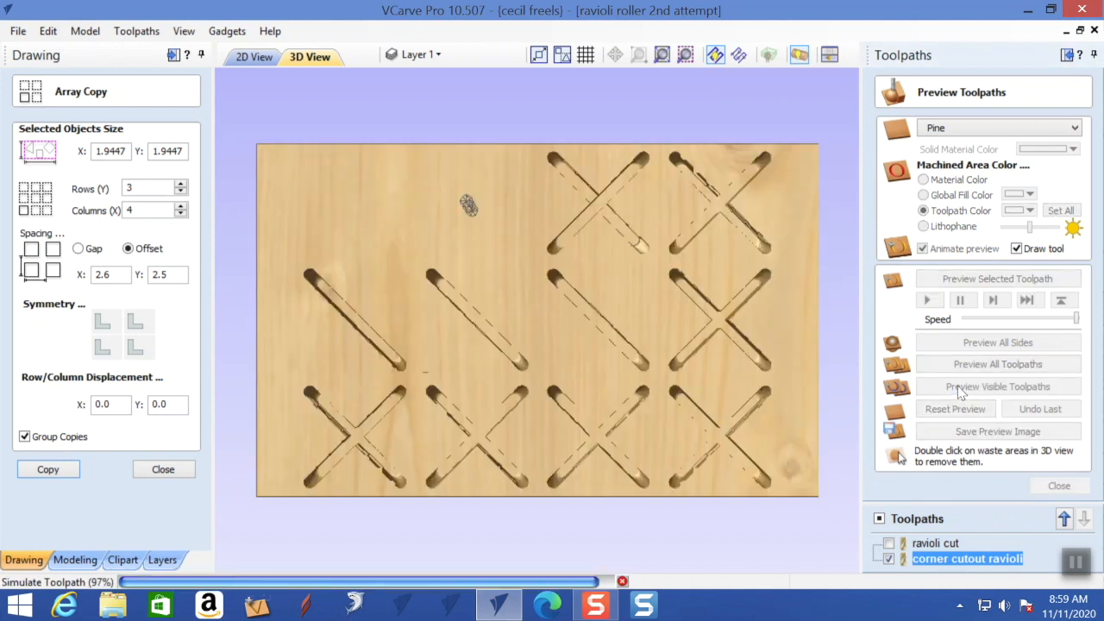
drag(505, 328, 703, 470)
drag(547, 301, 675, 336)
drag(749, 302, 829, 310)
drag(512, 309, 553, 279)
drag(531, 345, 673, 293)
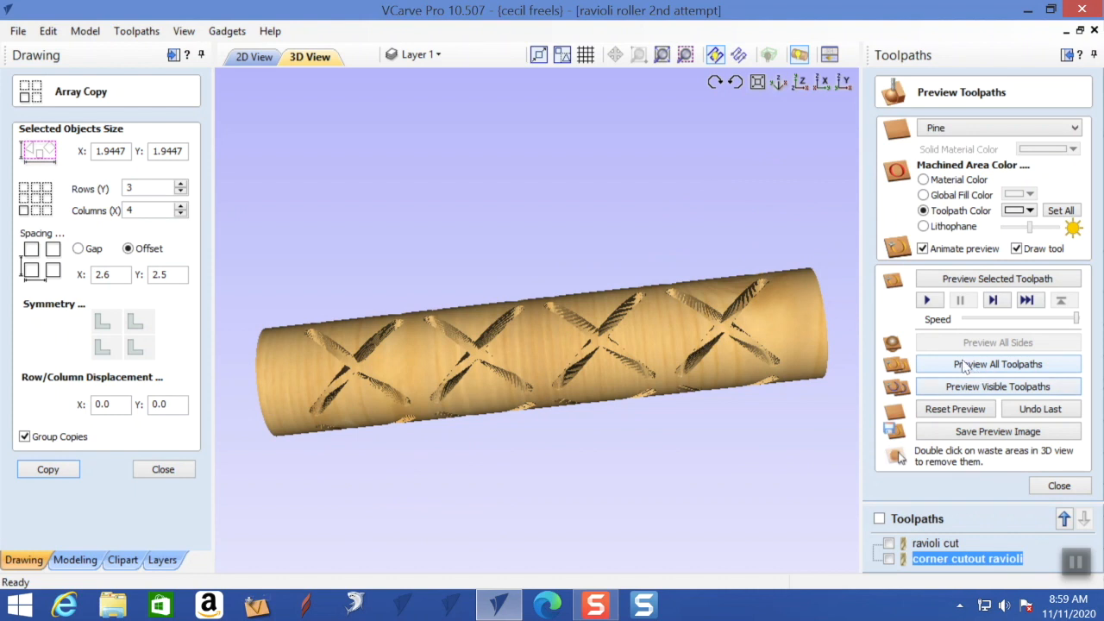
Step: Simulate all toolpaths together on the roller and inspect the combined ravioli pockets up close
click(960, 364)
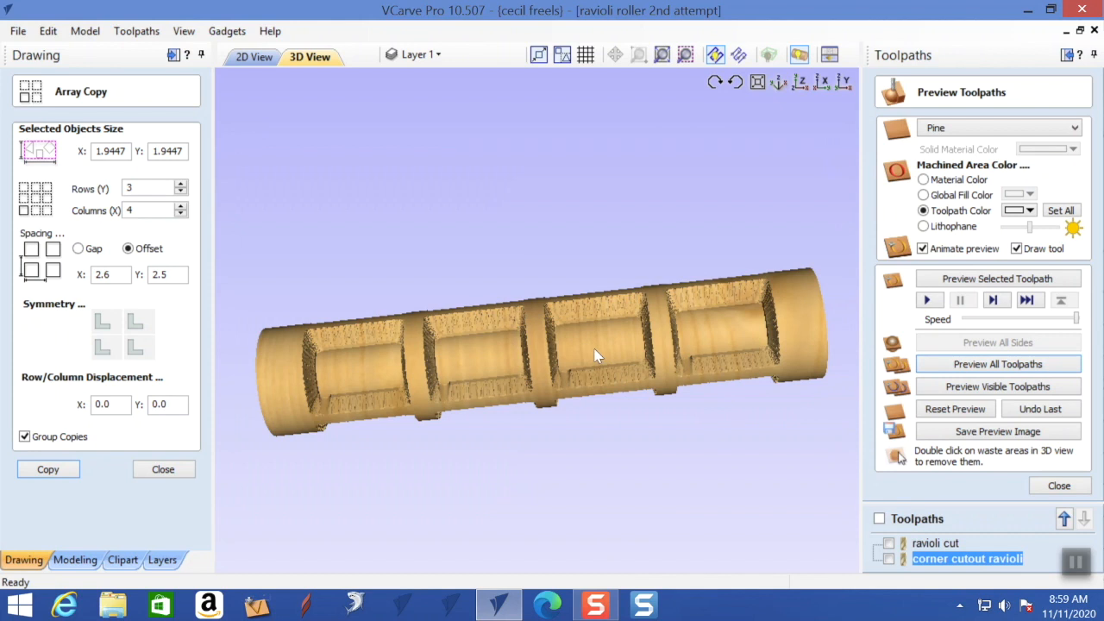
scroll(595, 349, up, 3)
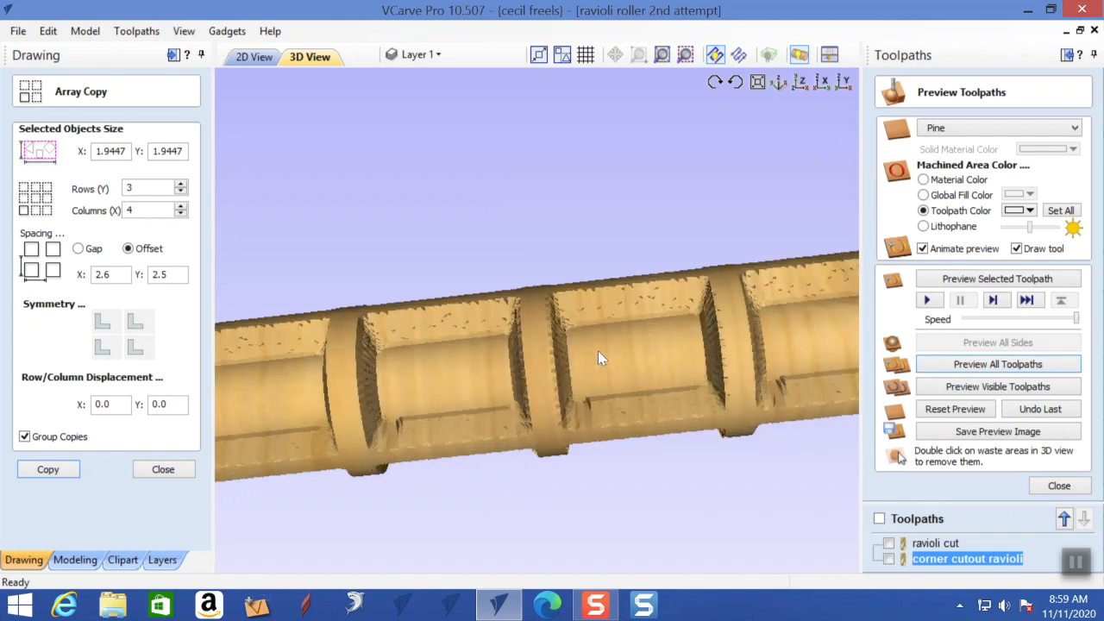
scroll(597, 350, up, 2)
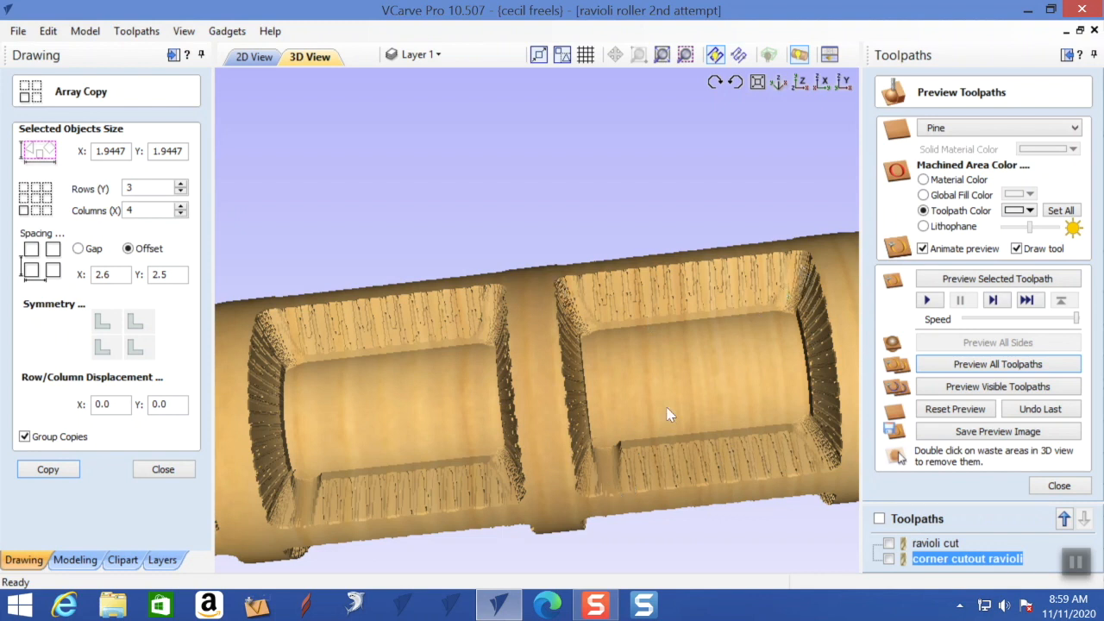
mouse_move(692, 337)
mouse_down()
mouse_move(618, 392)
mouse_move(652, 365)
mouse_move(637, 376)
mouse_up()
Step: Reset the preview, simulate only the ravioli cut toolpath, and inspect the pocket corners
click(889, 543)
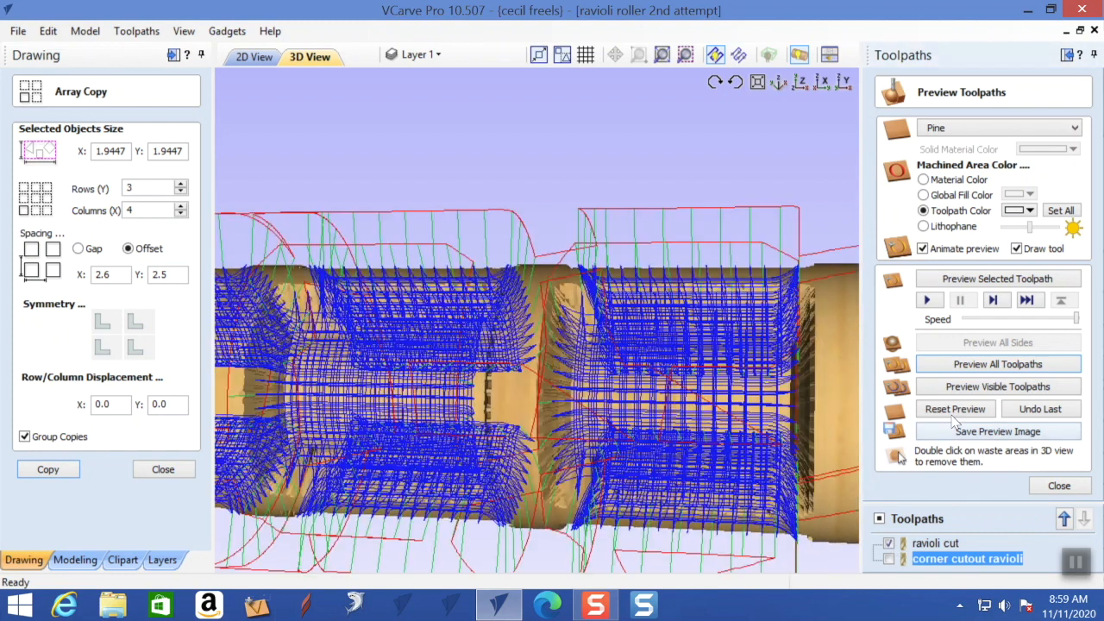
click(954, 408)
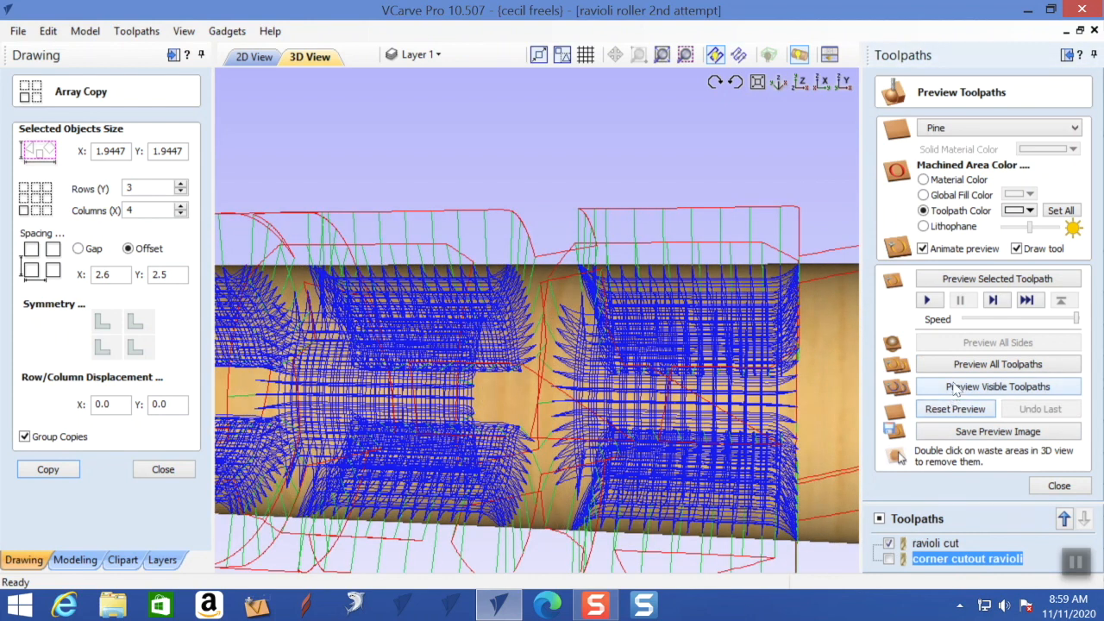
click(955, 387)
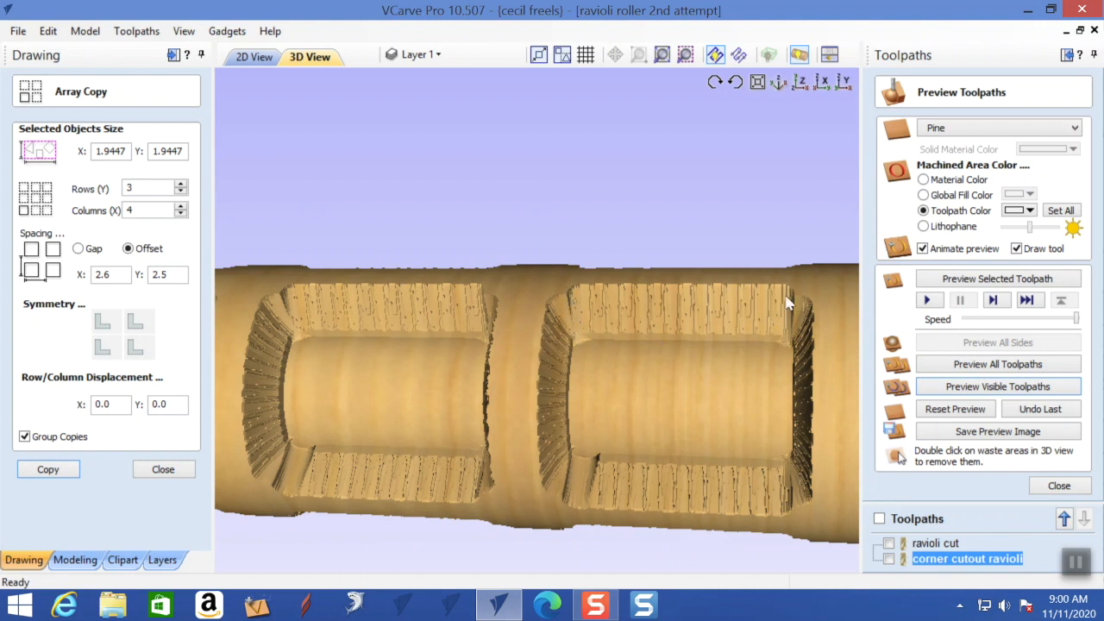
drag(642, 428, 608, 303)
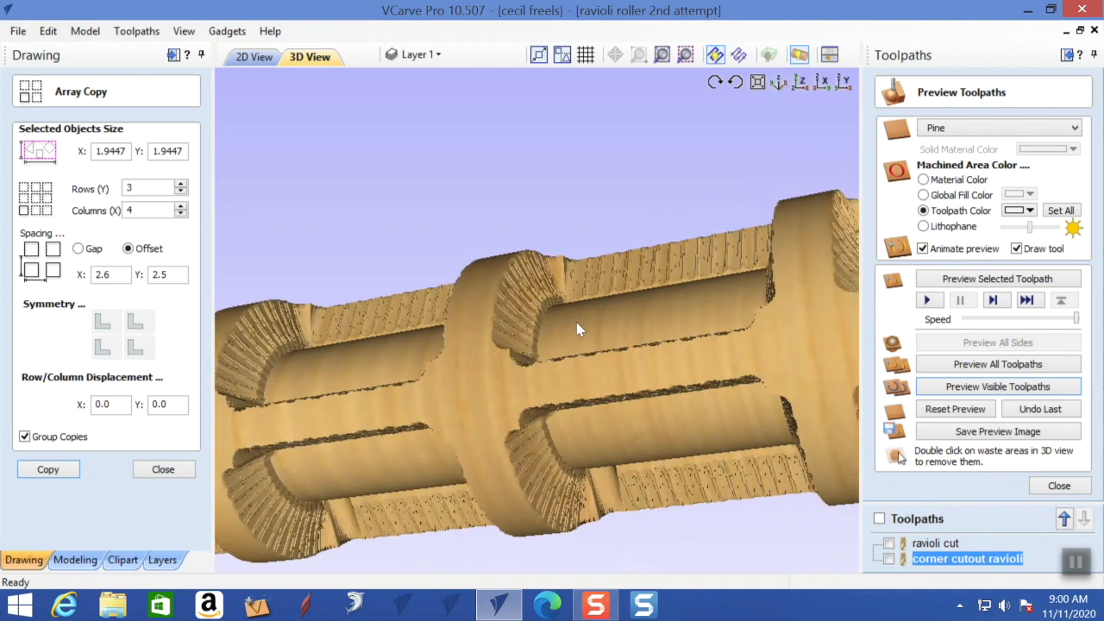
drag(800, 226, 785, 351)
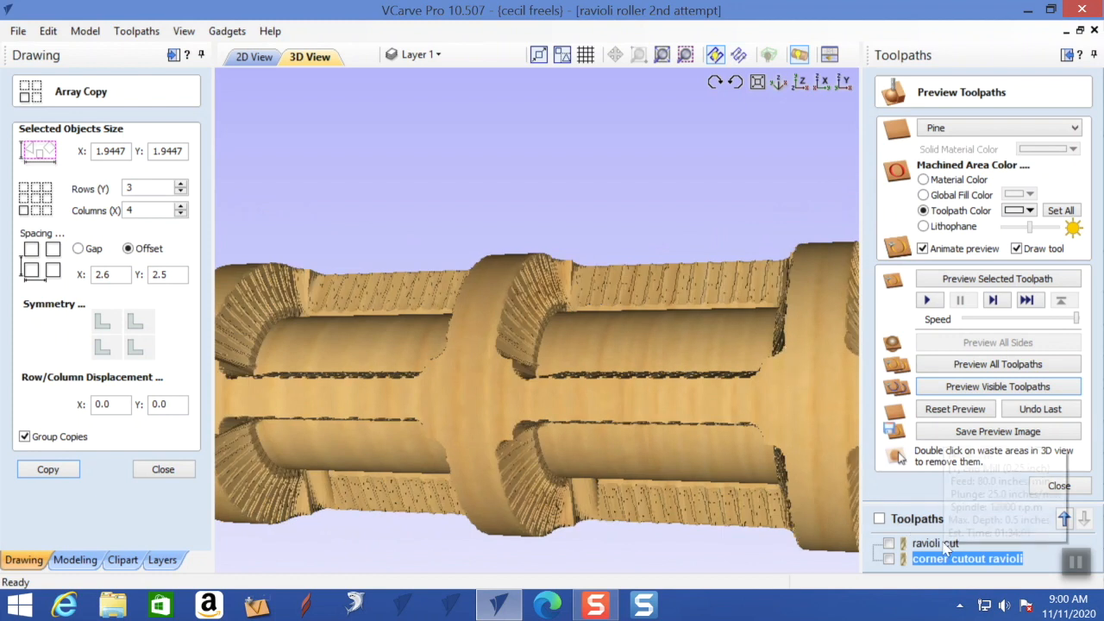
Step: Simulate the corner cutout ravioli toolpath on top of the ravioli cut and close the array copy settings
mouse_move(945, 547)
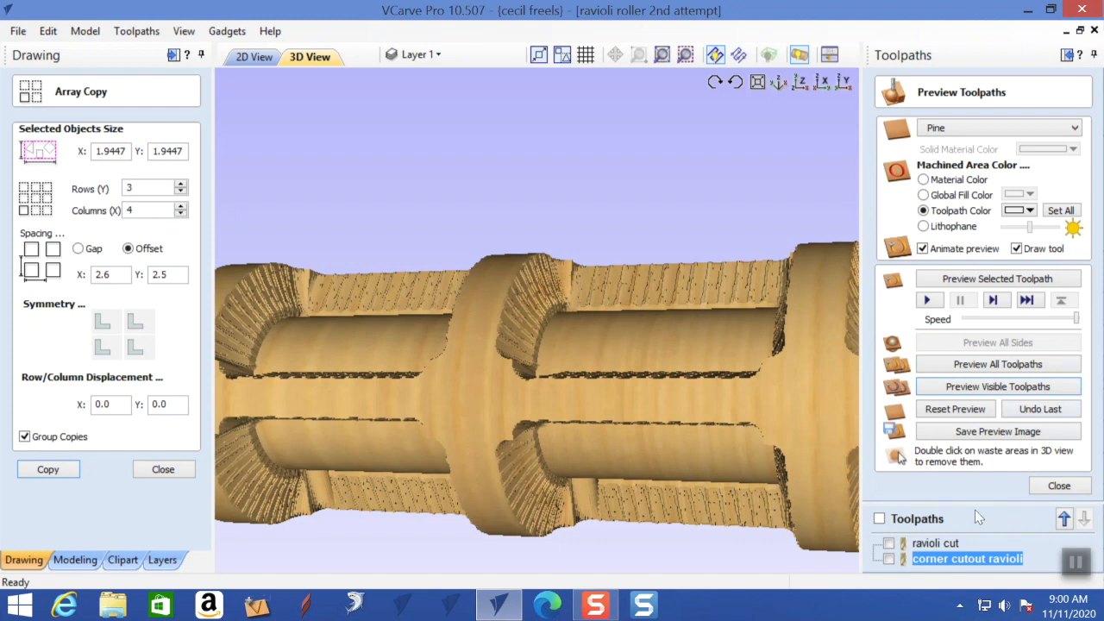
click(889, 558)
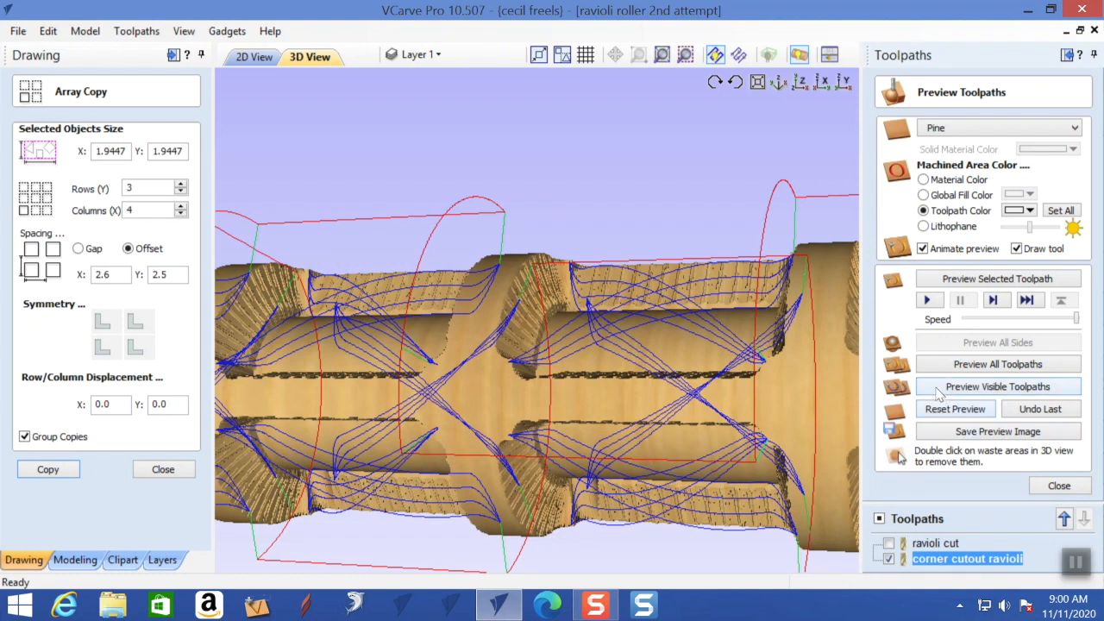
click(937, 387)
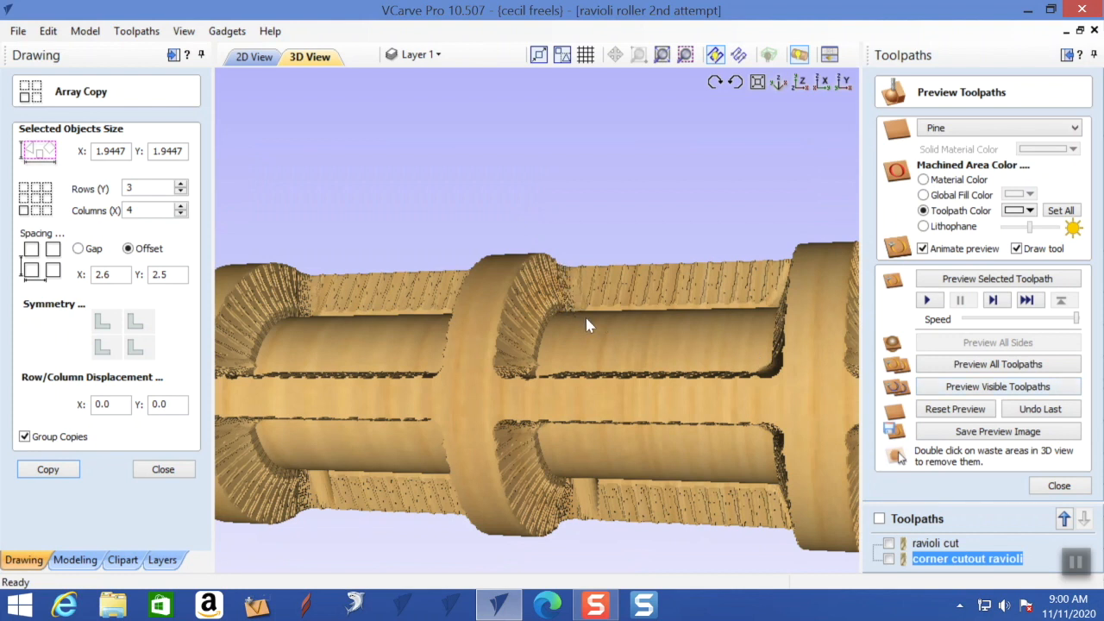
click(162, 471)
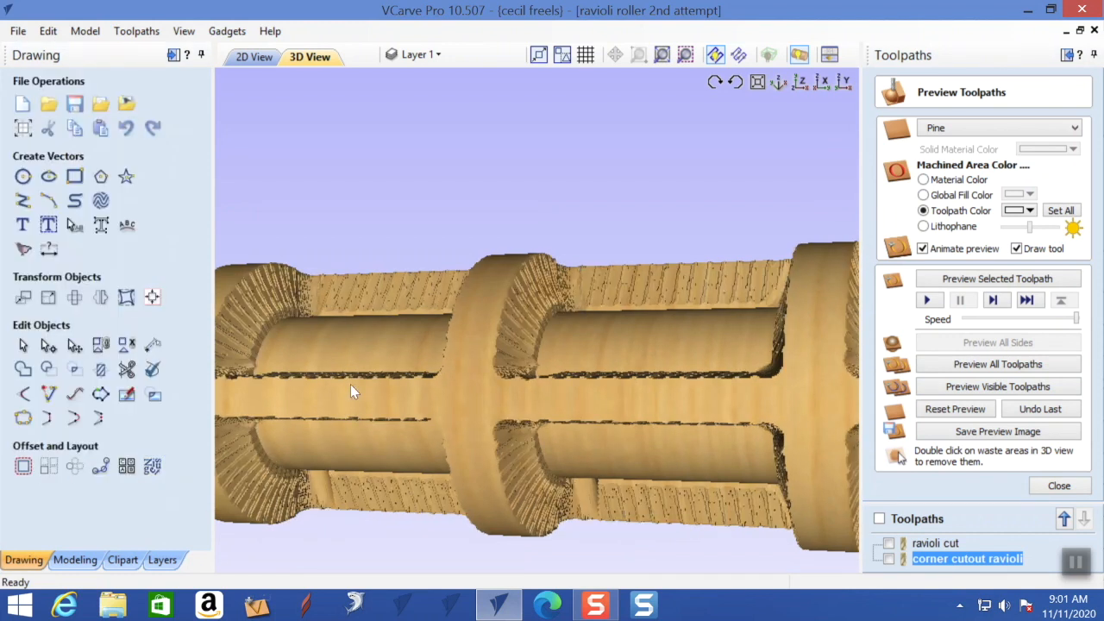
Step: Examine the pocket corners, sloped walls and dividing ridges of the simulated roller from all around
drag(403, 377, 528, 366)
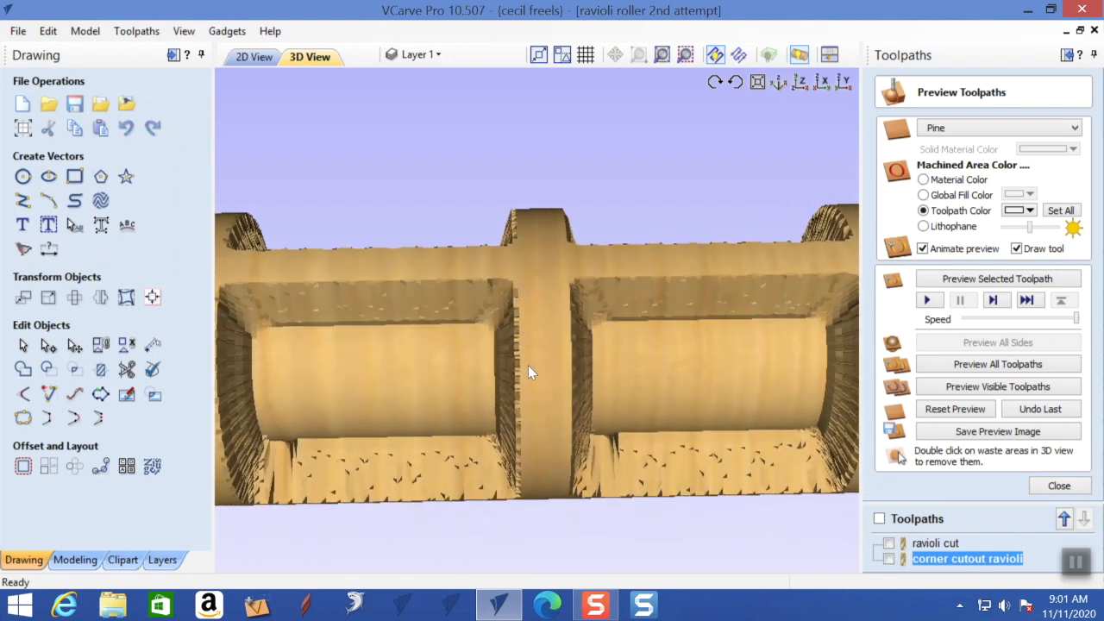
drag(561, 494, 490, 394)
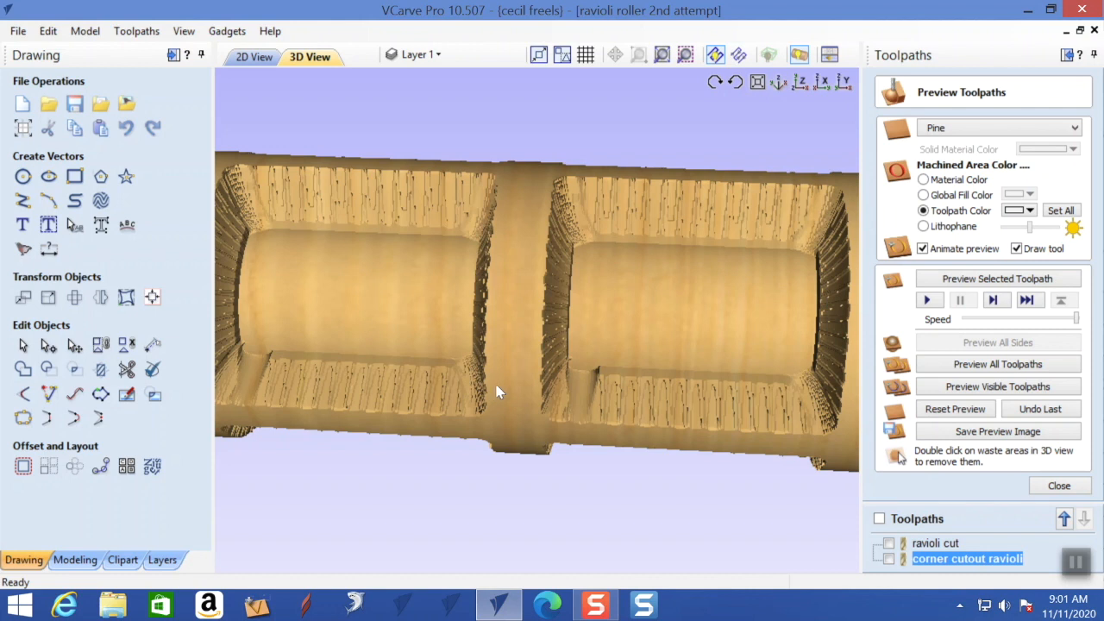
drag(526, 298, 544, 200)
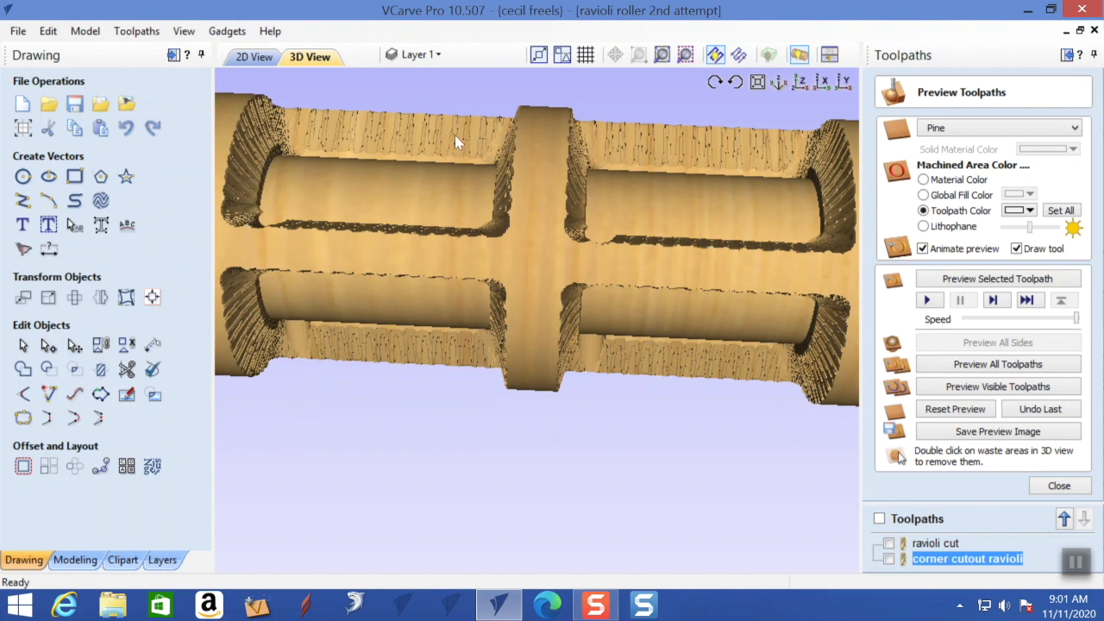
drag(512, 209, 471, 329)
drag(474, 205, 533, 365)
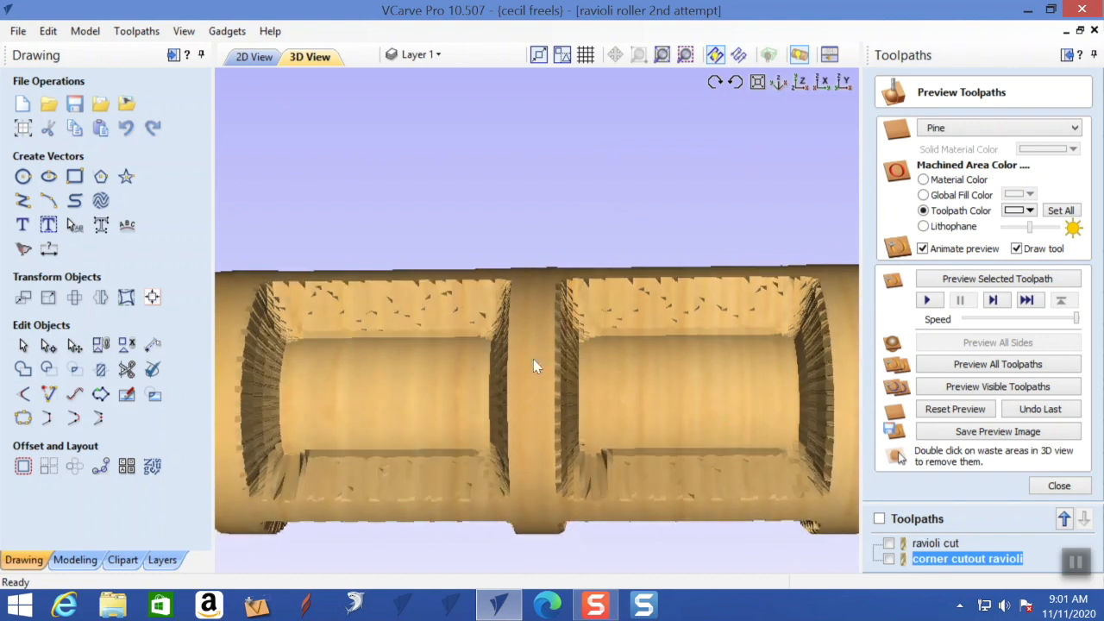
drag(530, 290, 586, 255)
drag(590, 170, 578, 236)
drag(791, 232, 573, 276)
drag(423, 275, 523, 206)
drag(536, 353, 537, 290)
drag(544, 357, 541, 307)
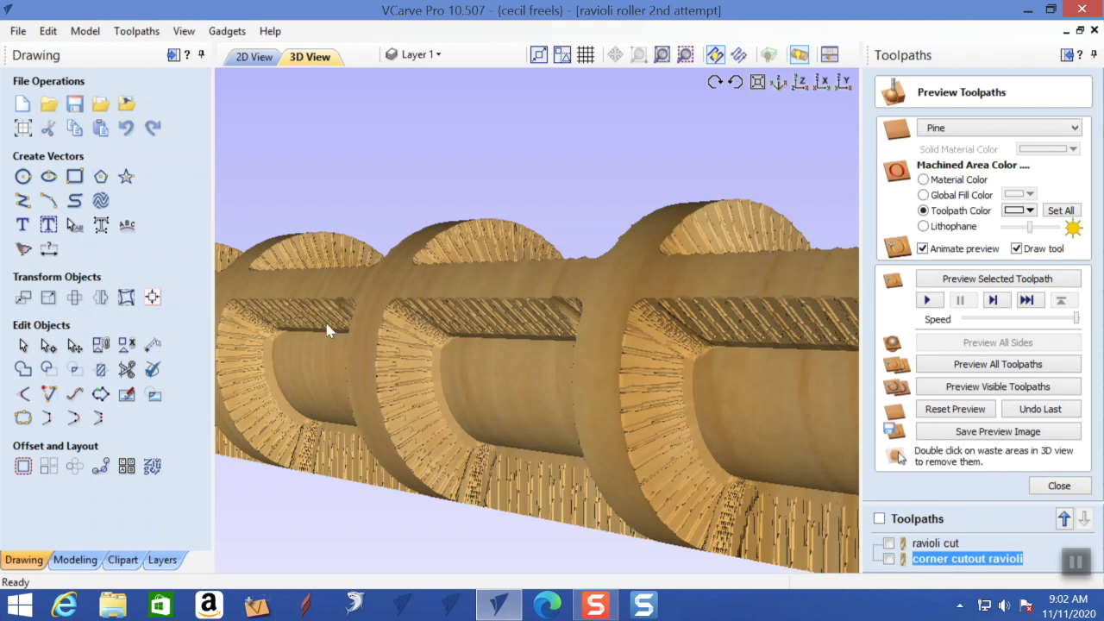
drag(419, 288, 558, 279)
drag(467, 365, 523, 267)
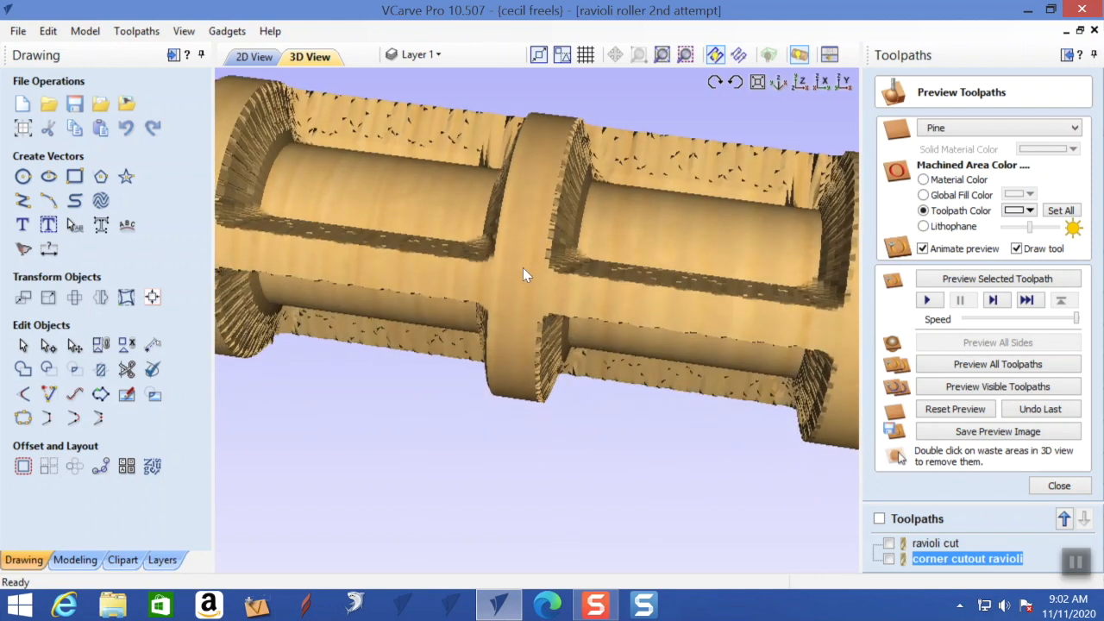